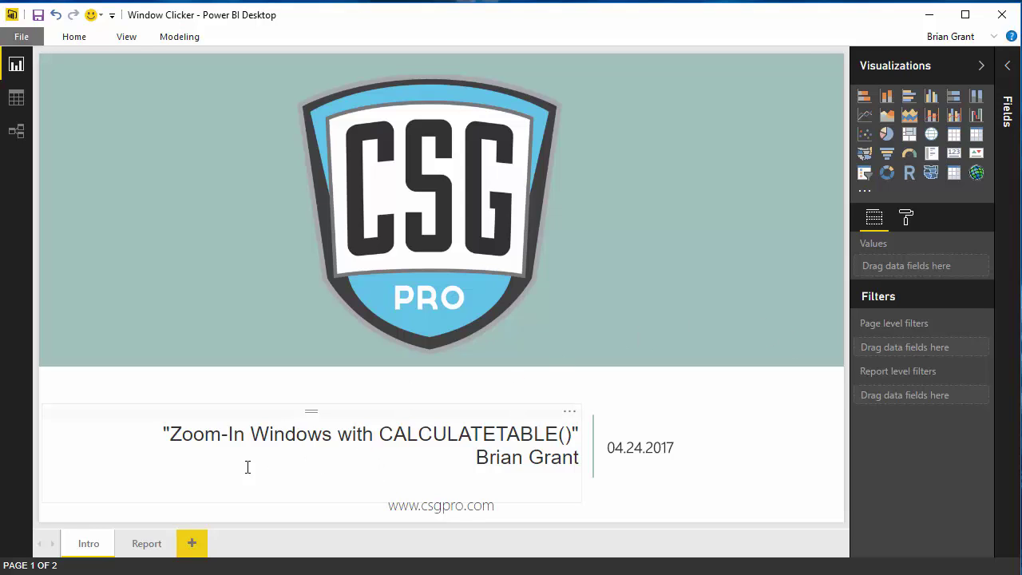
# On the Report page, select two different days in the top chart to test its effect on the bottom chart, and clear the selection.
pyautogui.click(146, 544)
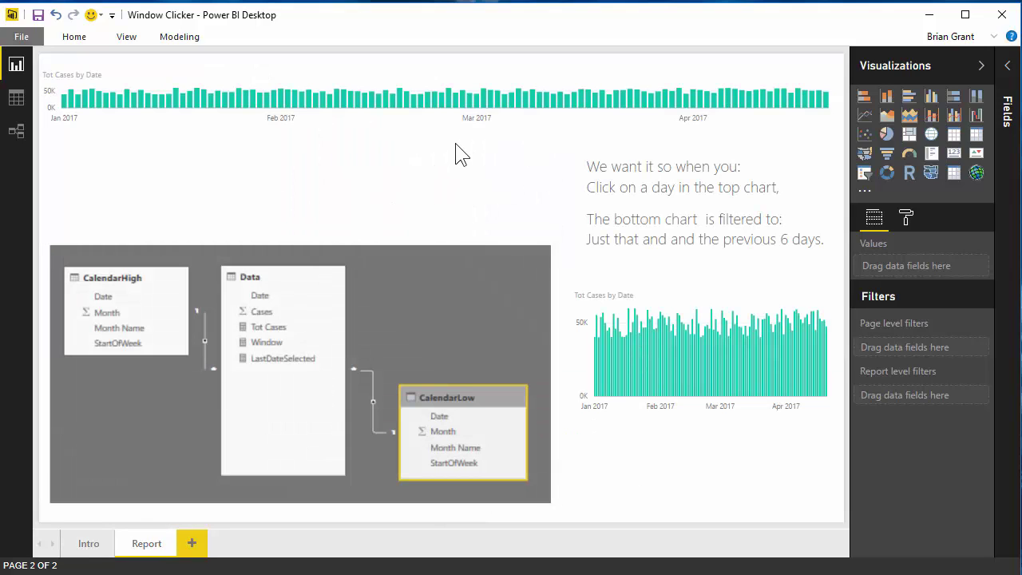
pyautogui.click(463, 55)
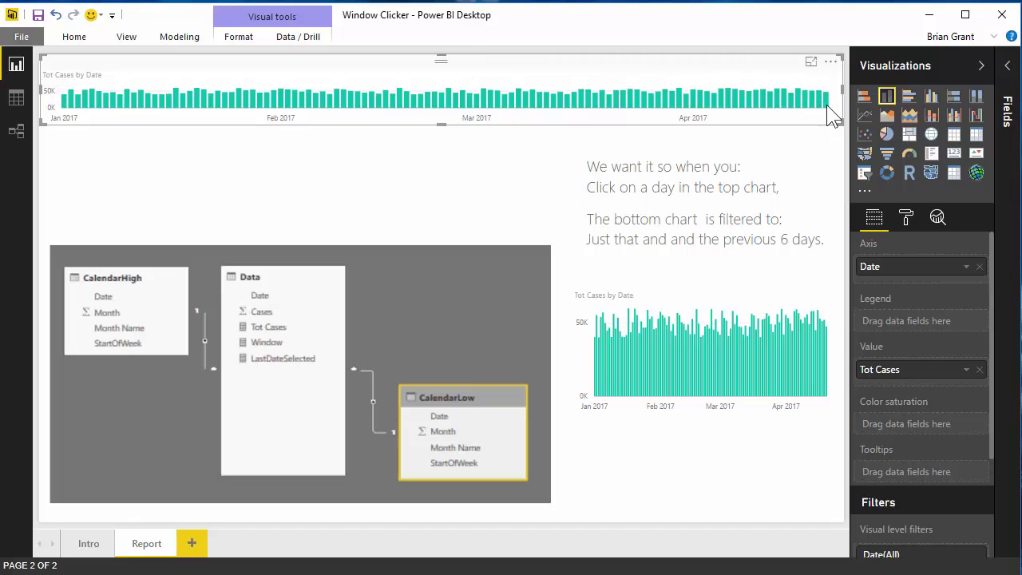
pyautogui.moveTo(790, 95)
pyautogui.moveTo(652, 103)
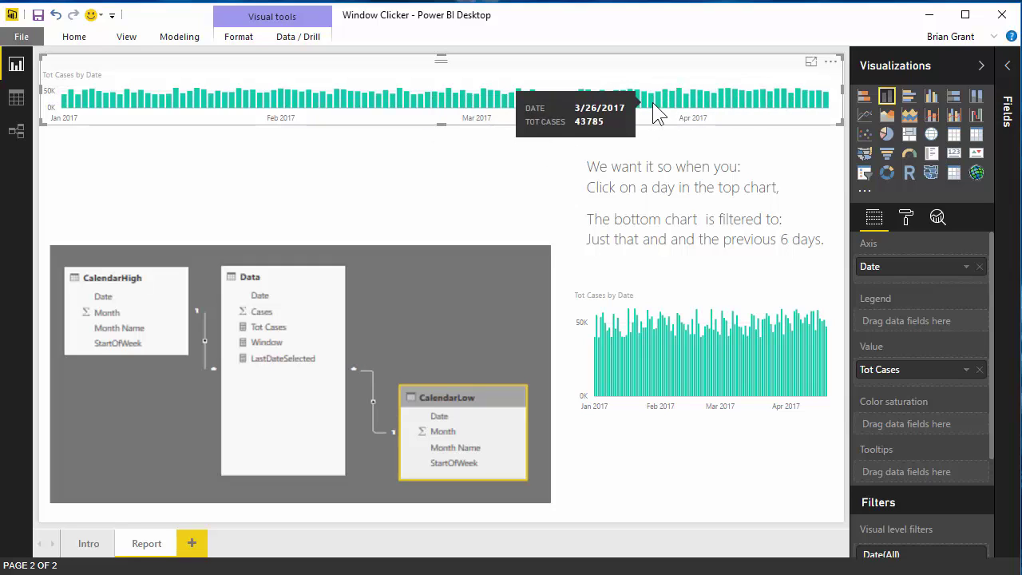
pyautogui.click(652, 103)
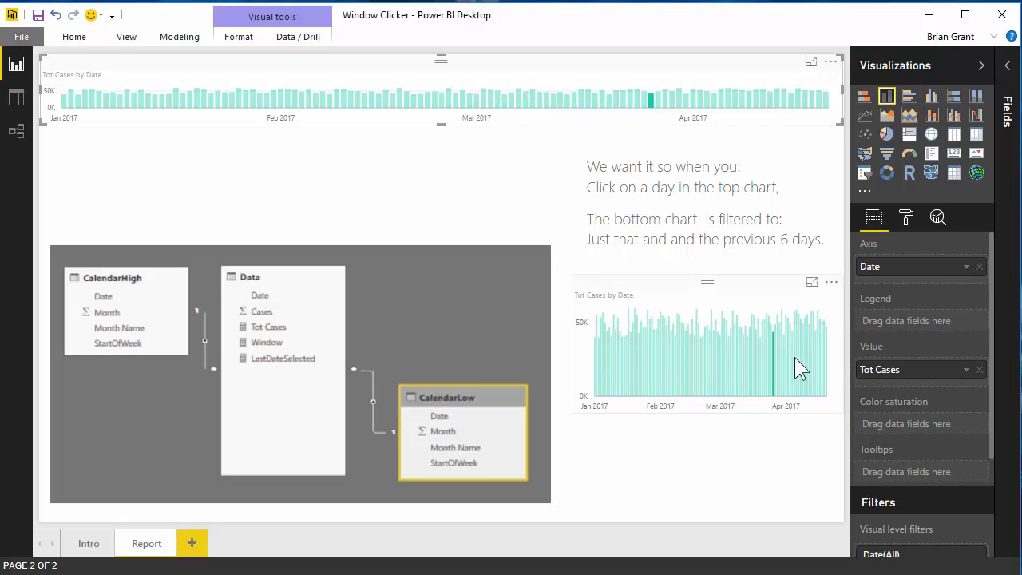
pyautogui.click(677, 100)
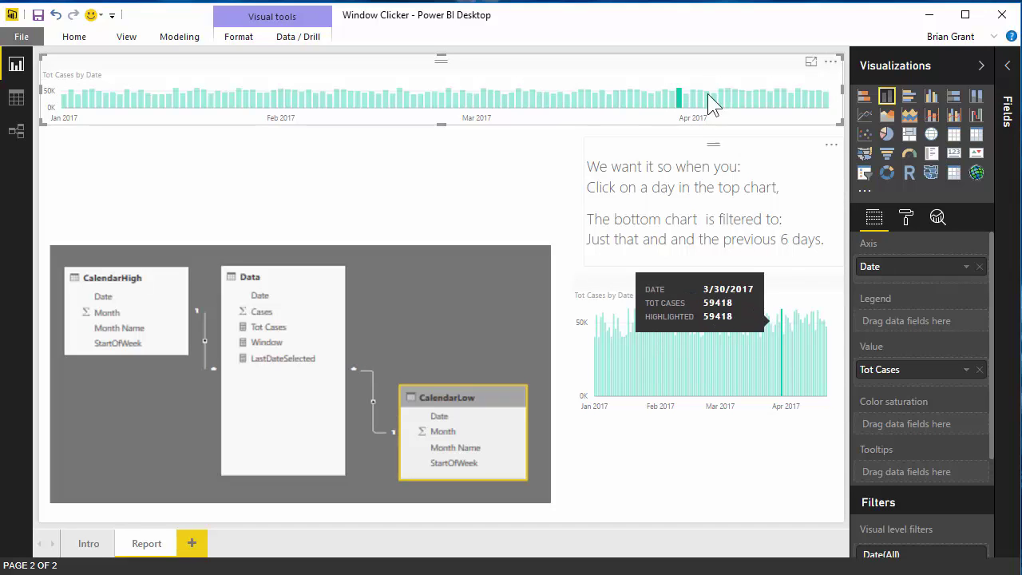
pyautogui.moveTo(678, 94)
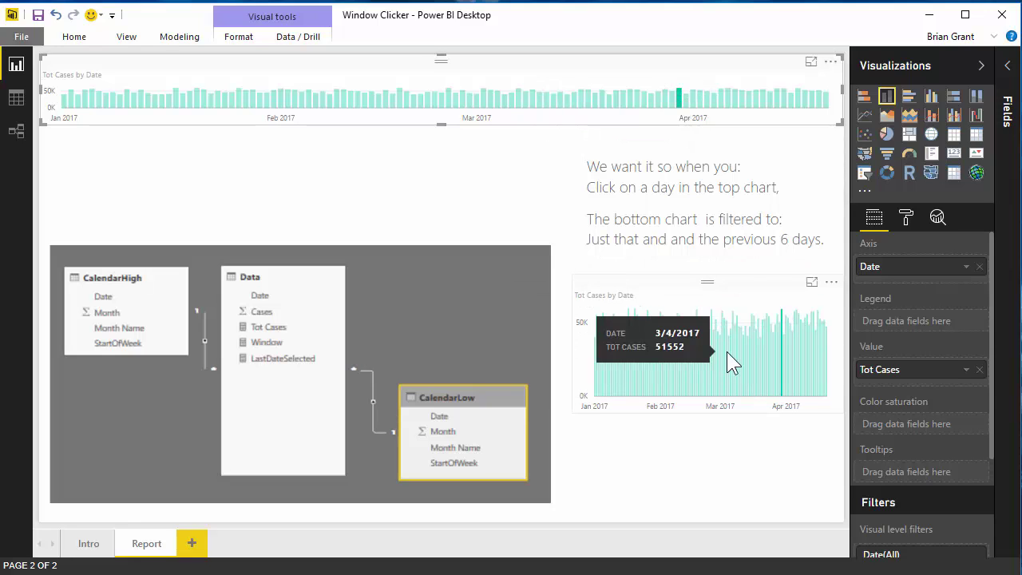
pyautogui.click(695, 294)
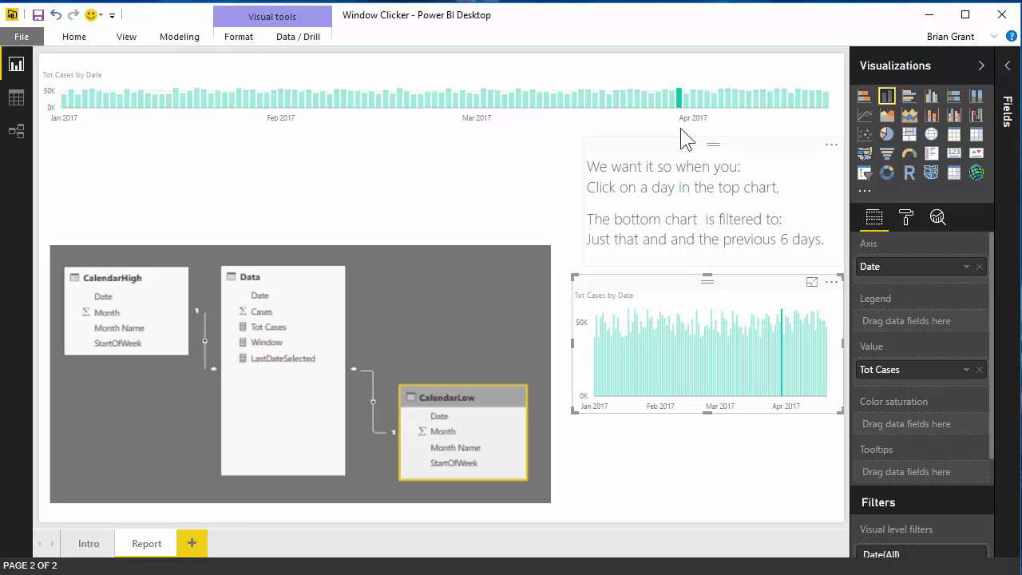
pyautogui.click(681, 98)
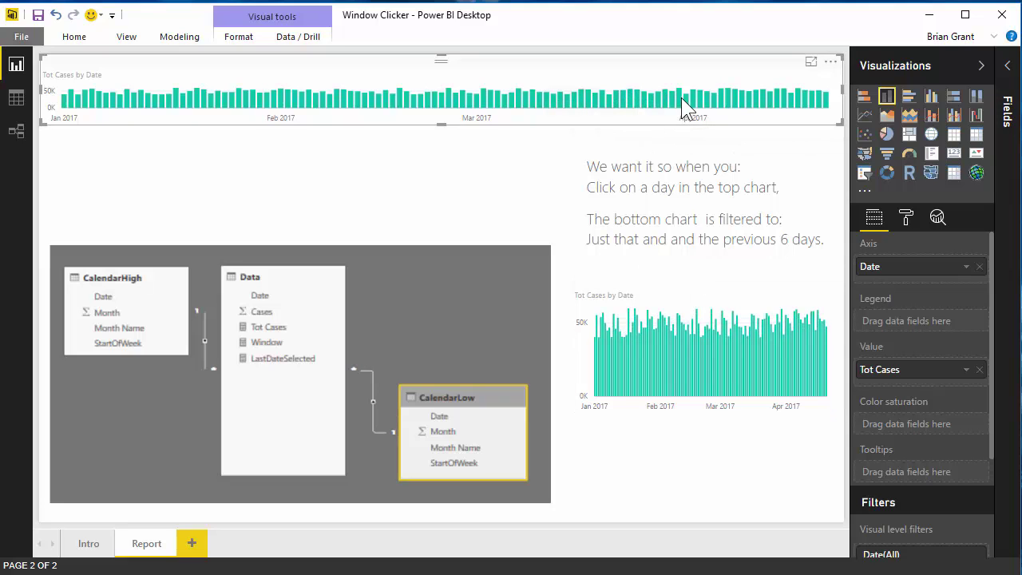
# Open the CalendarHigh table's query for editing and create a new query that references it.
pyautogui.click(1007, 67)
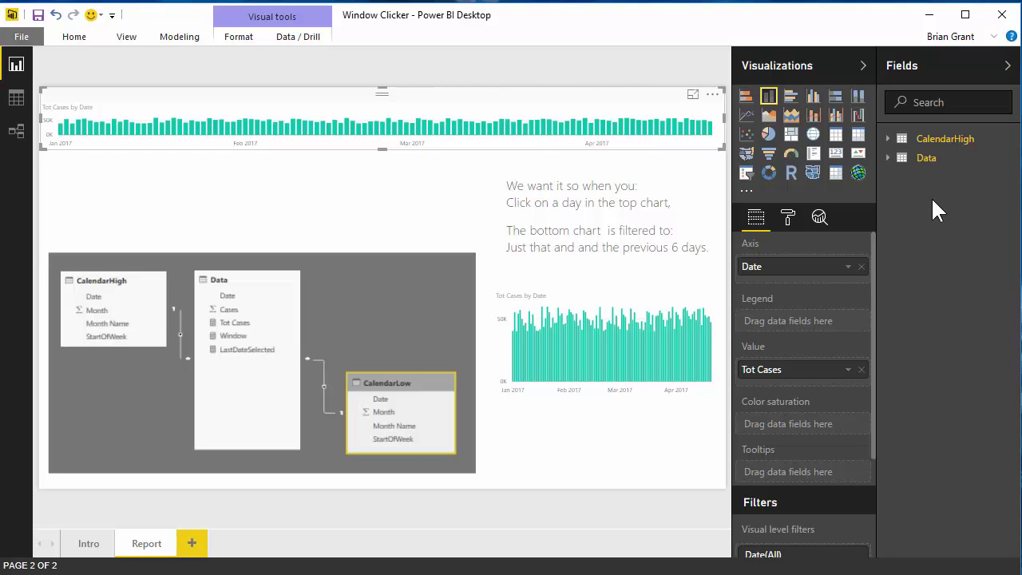
pyautogui.click(441, 194)
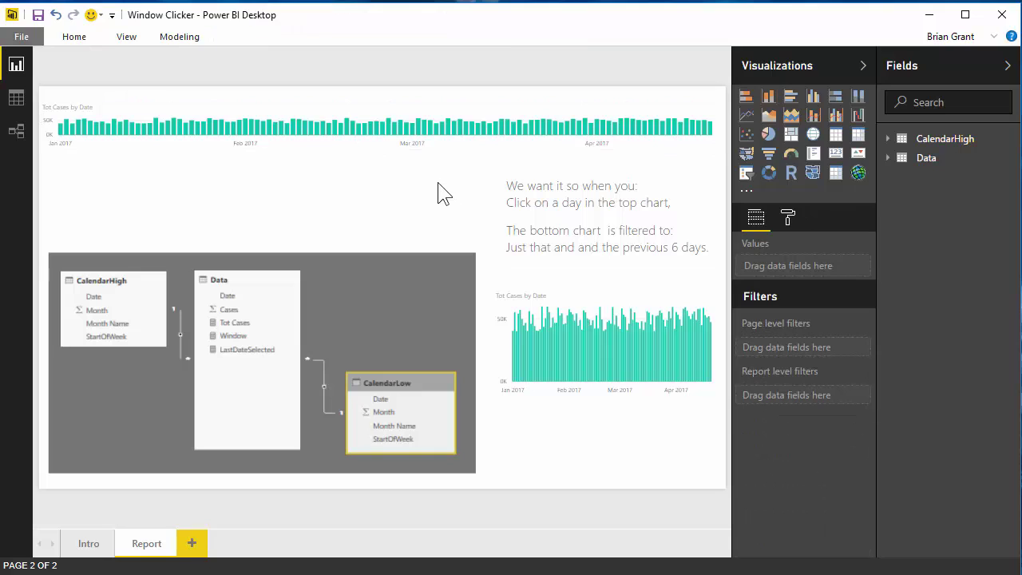
pyautogui.rightClick(922, 146)
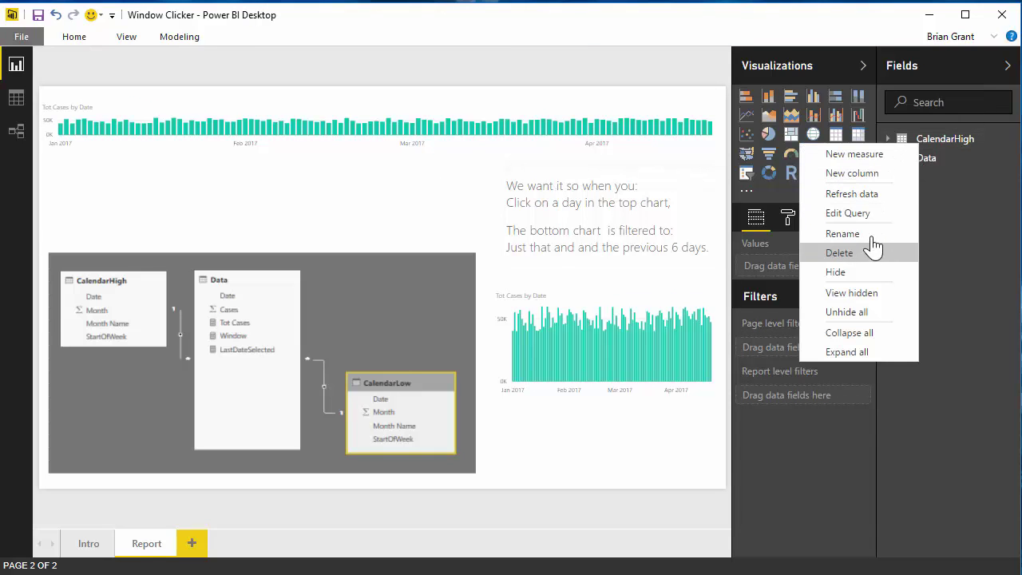
pyautogui.click(848, 213)
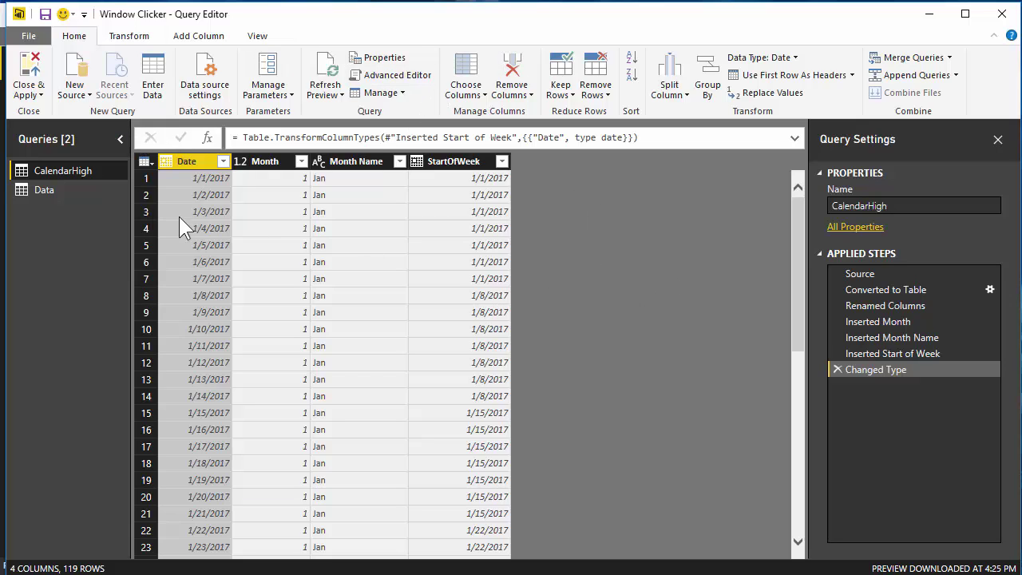
pyautogui.rightClick(55, 172)
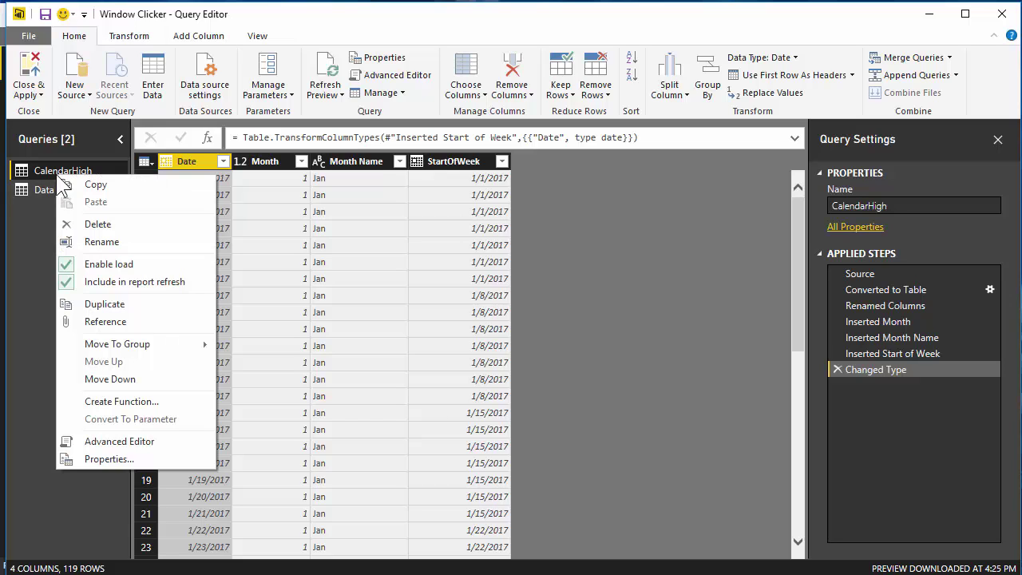
pyautogui.click(126, 320)
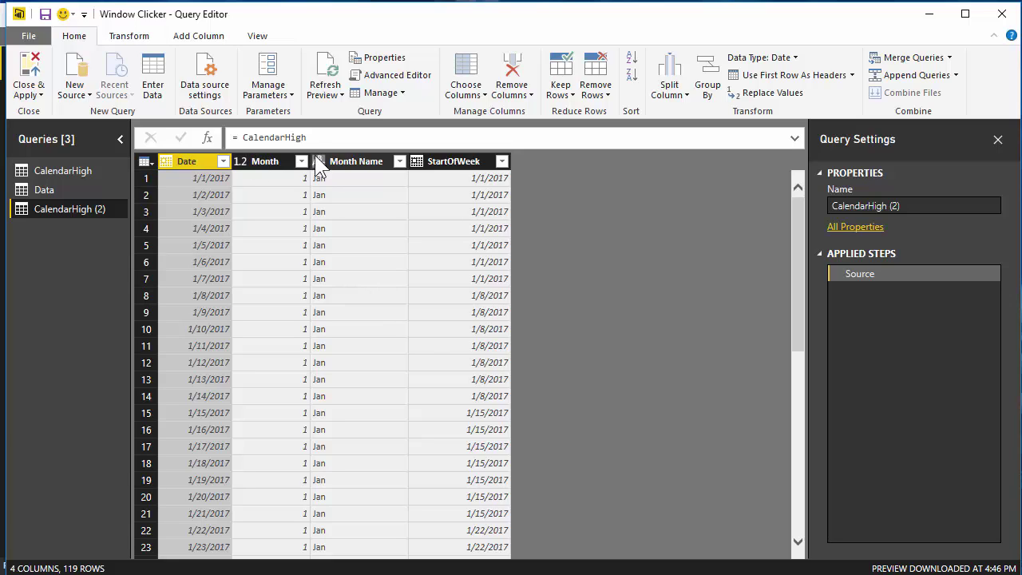
# Rename the referenced query as CalendarLow and apply the query changes to the model.
pyautogui.click(939, 205)
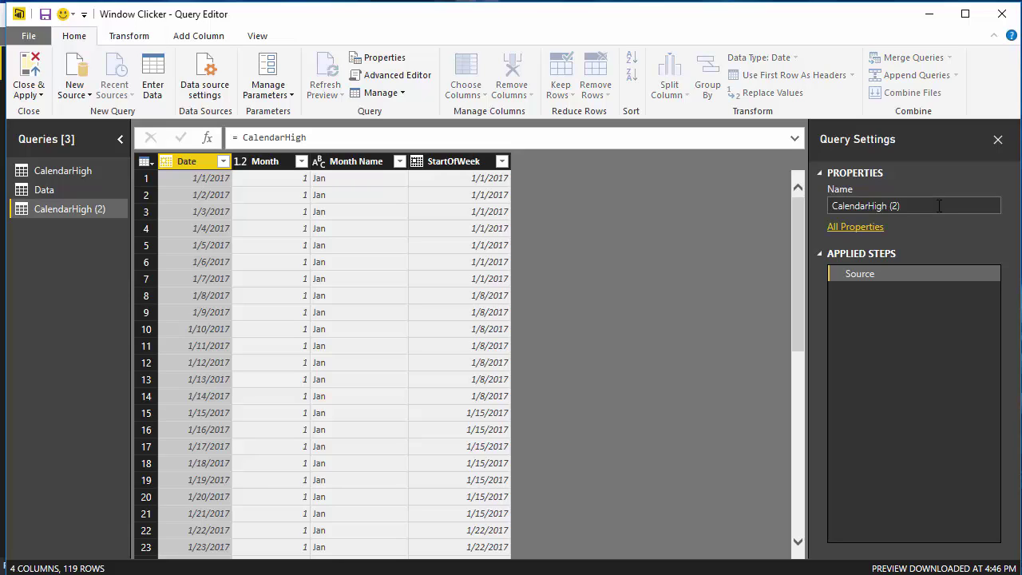
pyautogui.press('BackSpace')
pyautogui.press('BackSpace')
pyautogui.press('BackSpace')
pyautogui.press('BackSpace')
pyautogui.press('BackSpace')
pyautogui.press('BackSpace')
pyautogui.press('BackSpace')
pyautogui.press('BackSpace')
pyautogui.write('Loq')
pyautogui.press('BackSpace')
pyautogui.write('w')
pyautogui.click(903, 330)
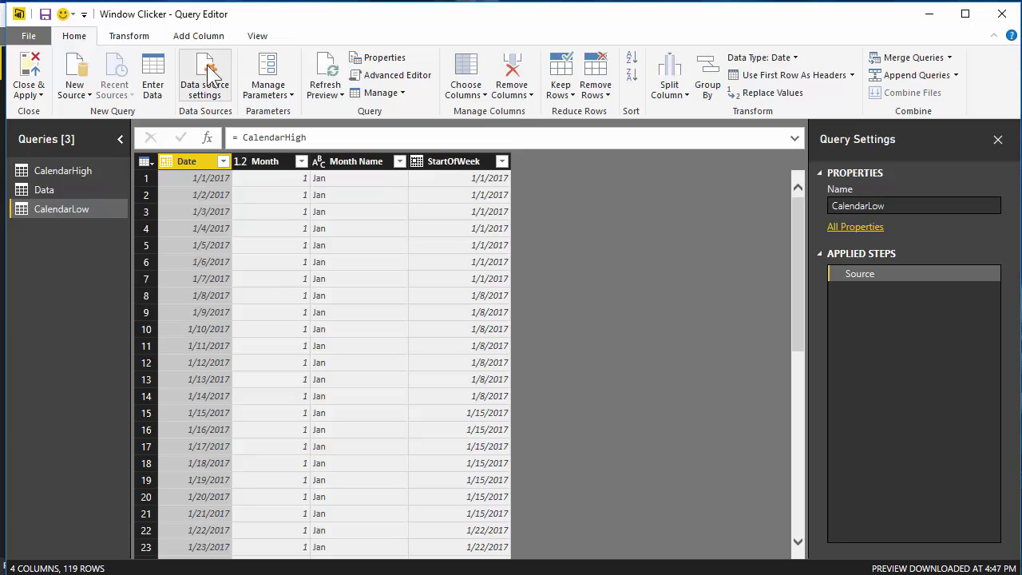
pyautogui.click(32, 72)
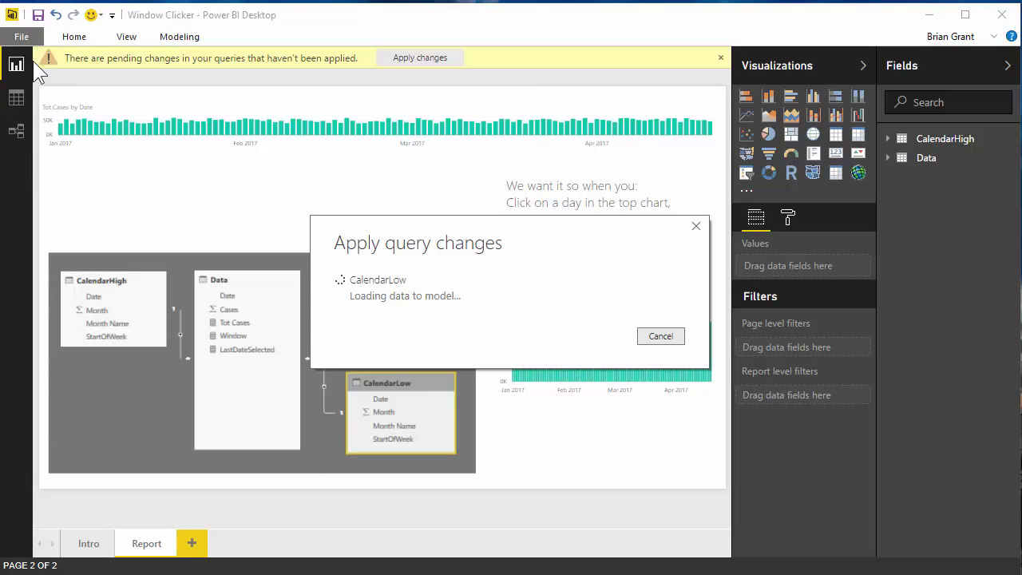
# Relate CalendarLow's Date to Data's Date in the model diagram and place the CalendarLow table lower and further from Data.
pyautogui.click(18, 132)
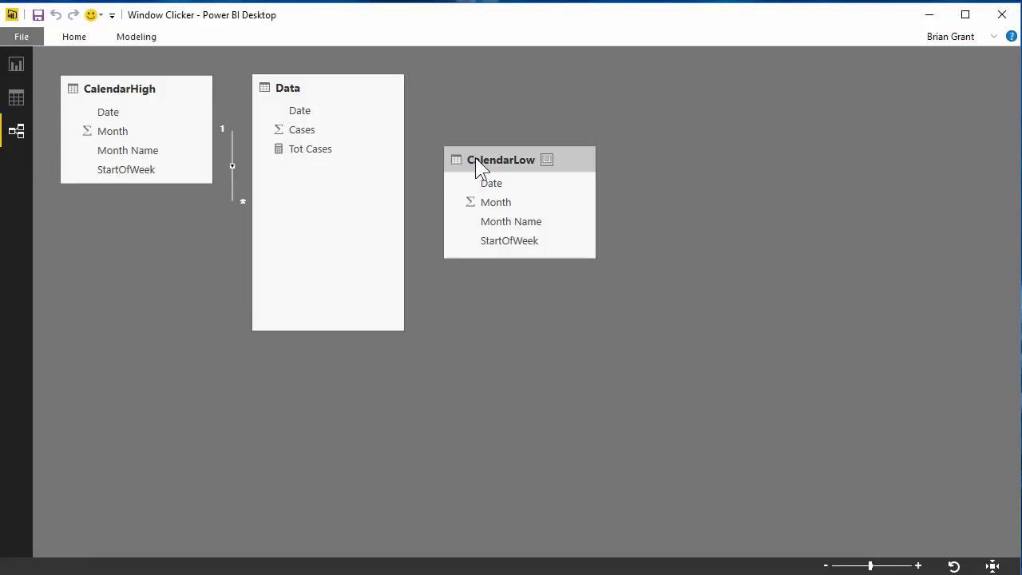
pyautogui.moveTo(475, 157); pyautogui.dragTo(469, 218)
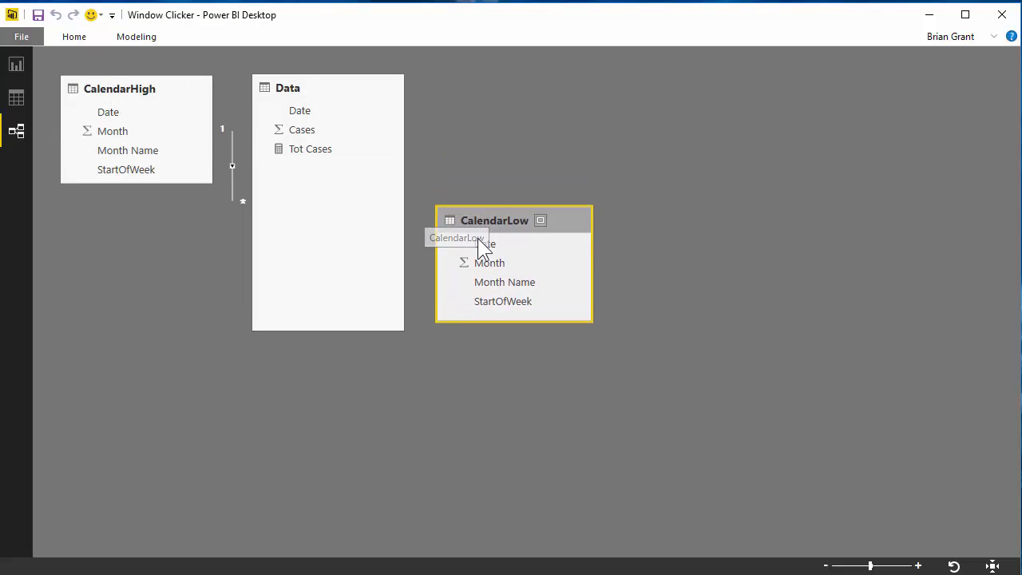
pyautogui.moveTo(485, 242); pyautogui.dragTo(299, 113)
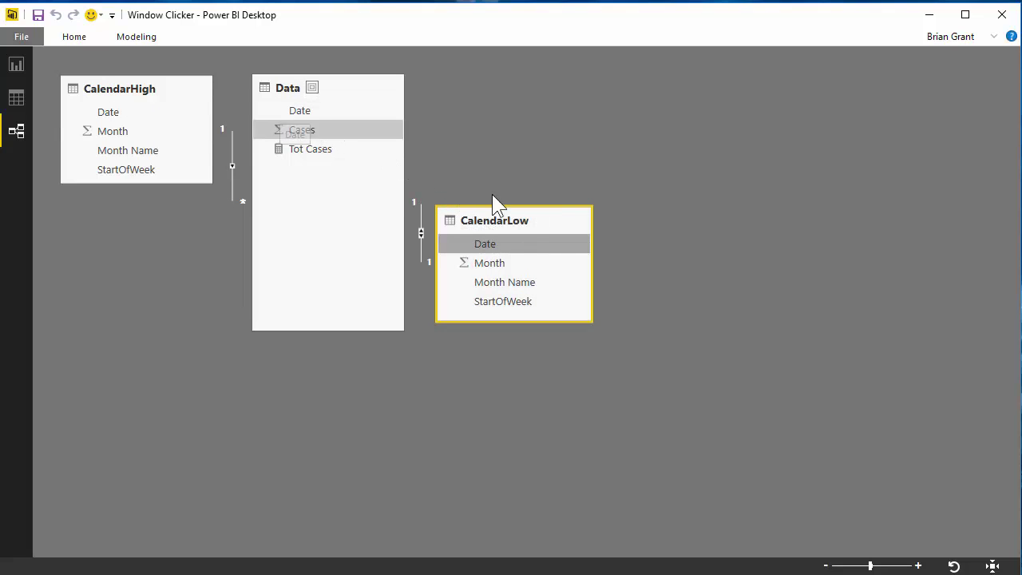
pyautogui.moveTo(498, 221); pyautogui.dragTo(547, 232)
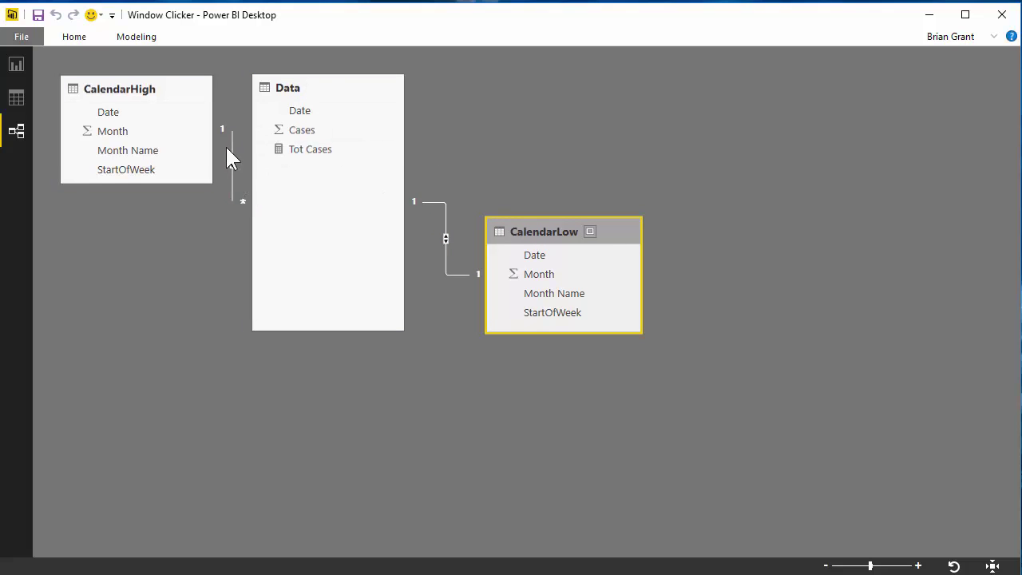
# Edit the CalendarLow–Data relationship to One to many (1:*) cardinality with Single cross filter direction.
pyautogui.doubleClick(445, 263)
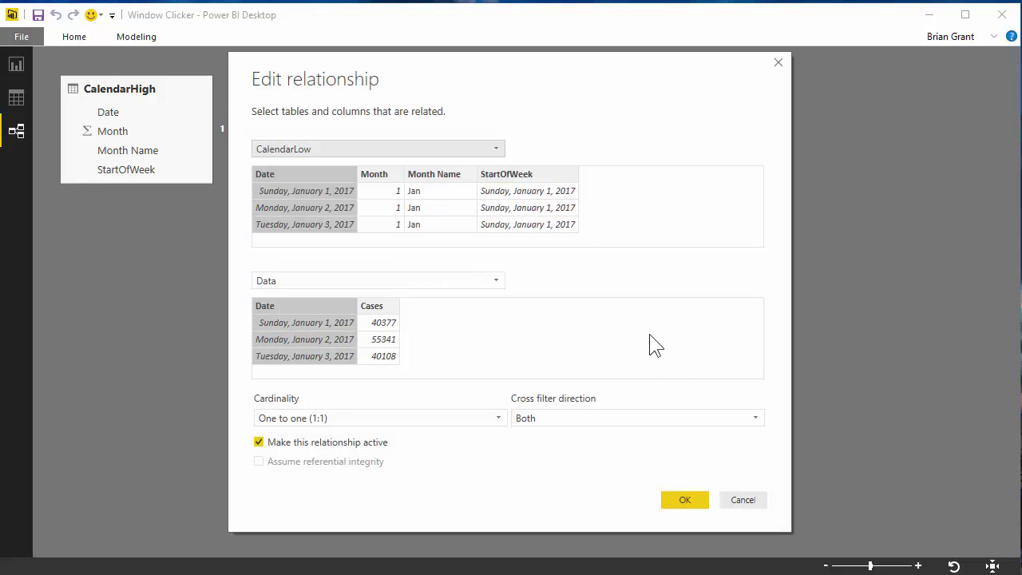
pyautogui.click(748, 499)
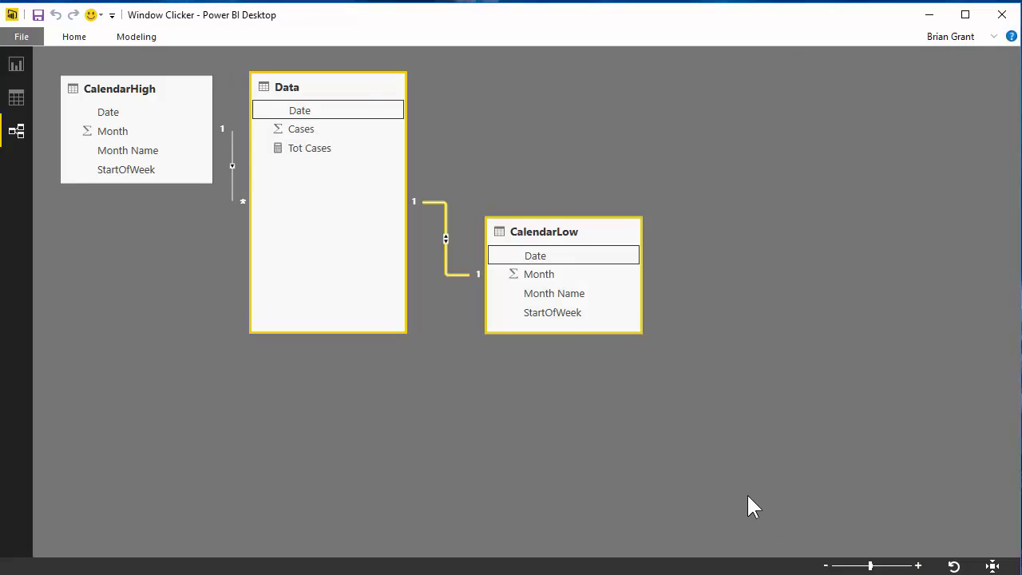
pyautogui.doubleClick(447, 211)
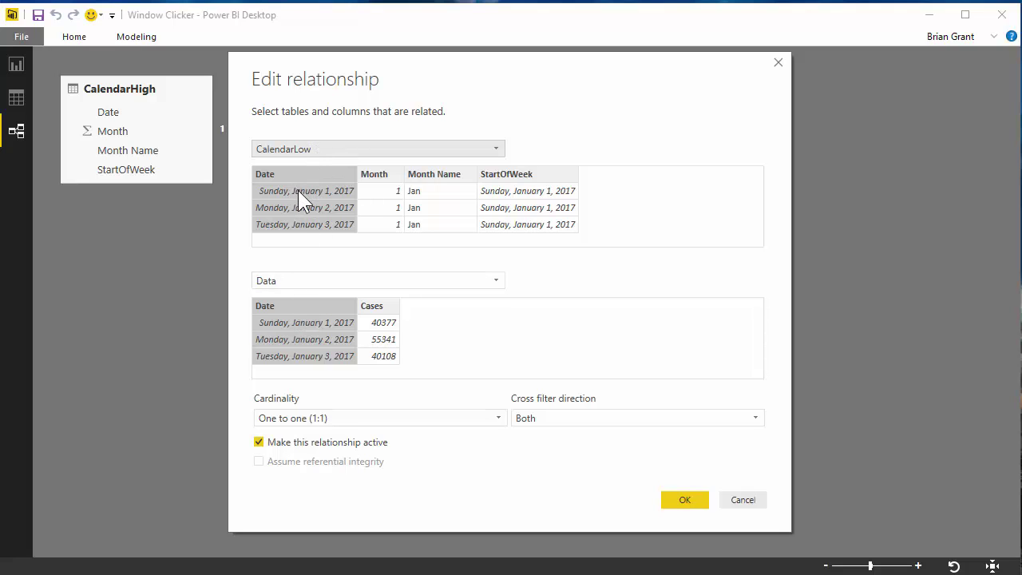
pyautogui.click(372, 417)
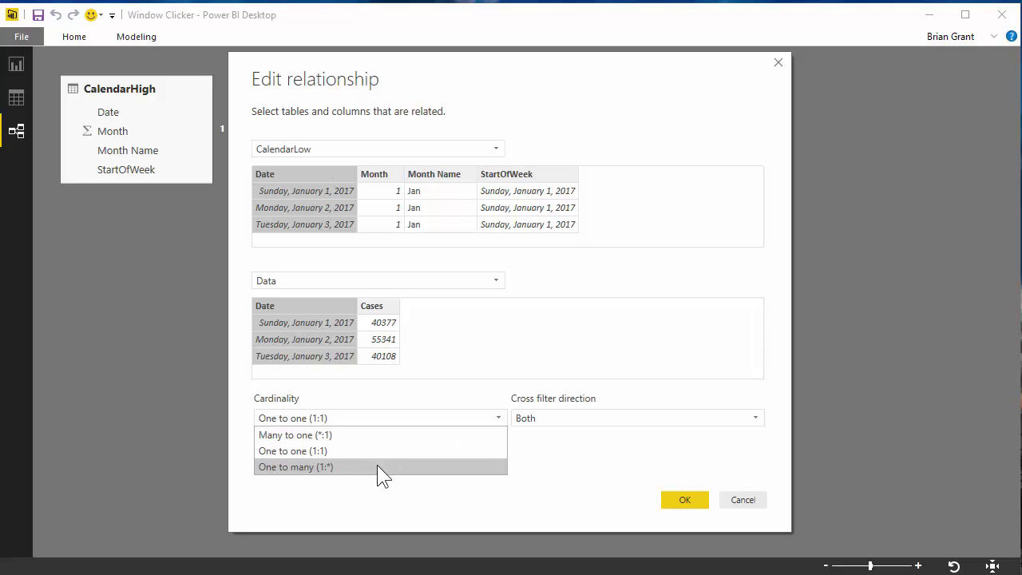
pyautogui.click(376, 466)
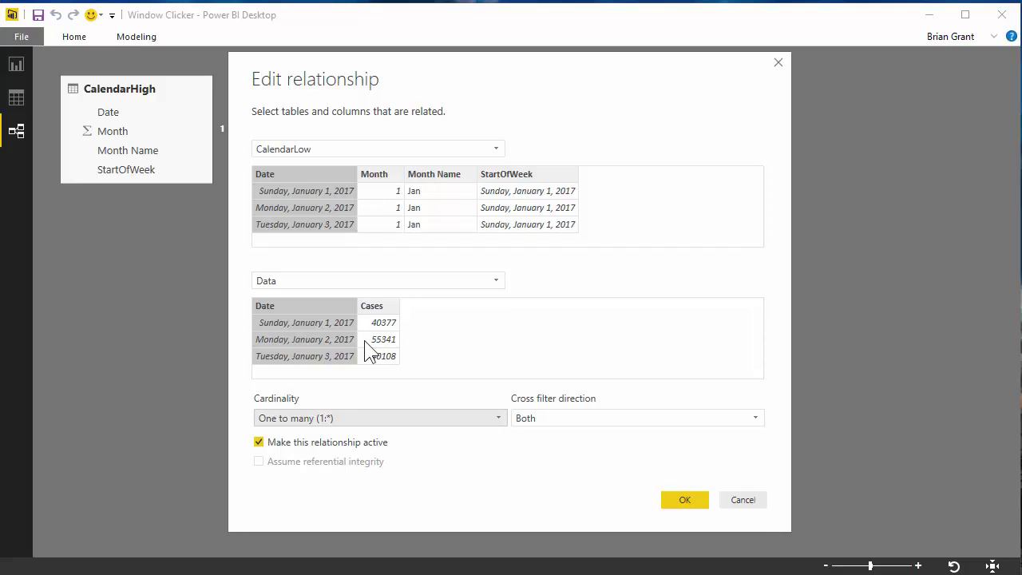
pyautogui.click(520, 416)
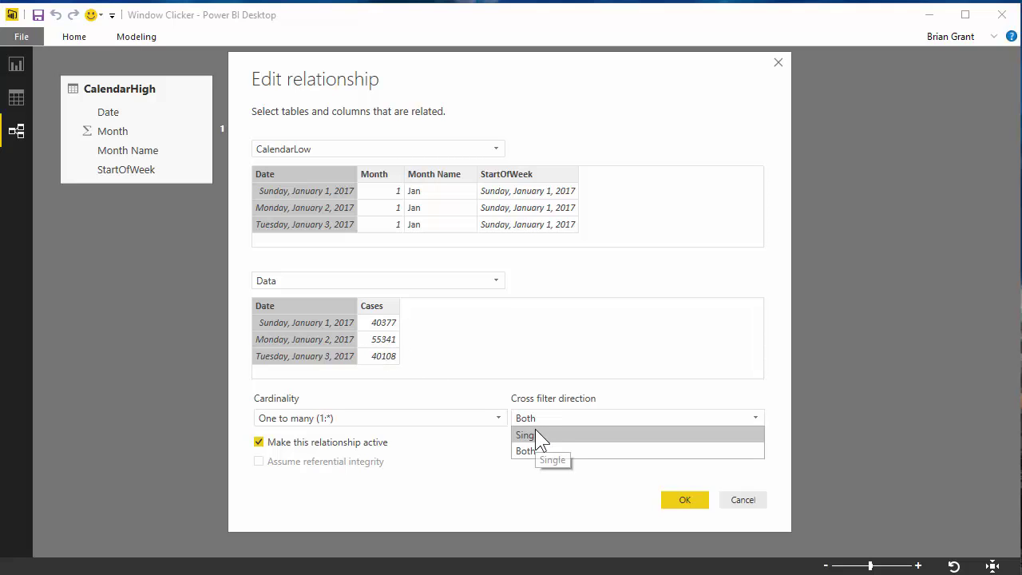
pyautogui.click(541, 438)
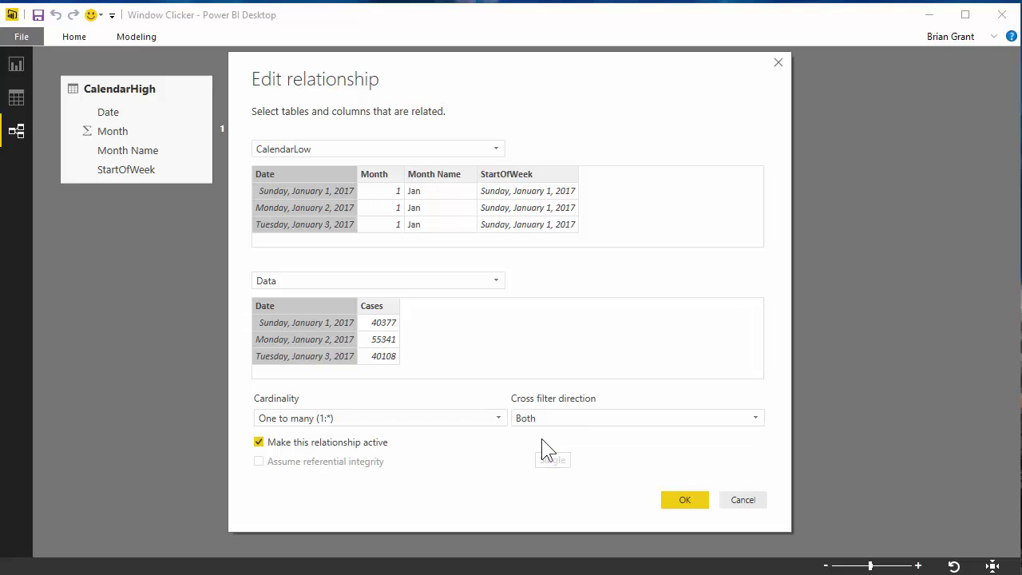
pyautogui.click(684, 496)
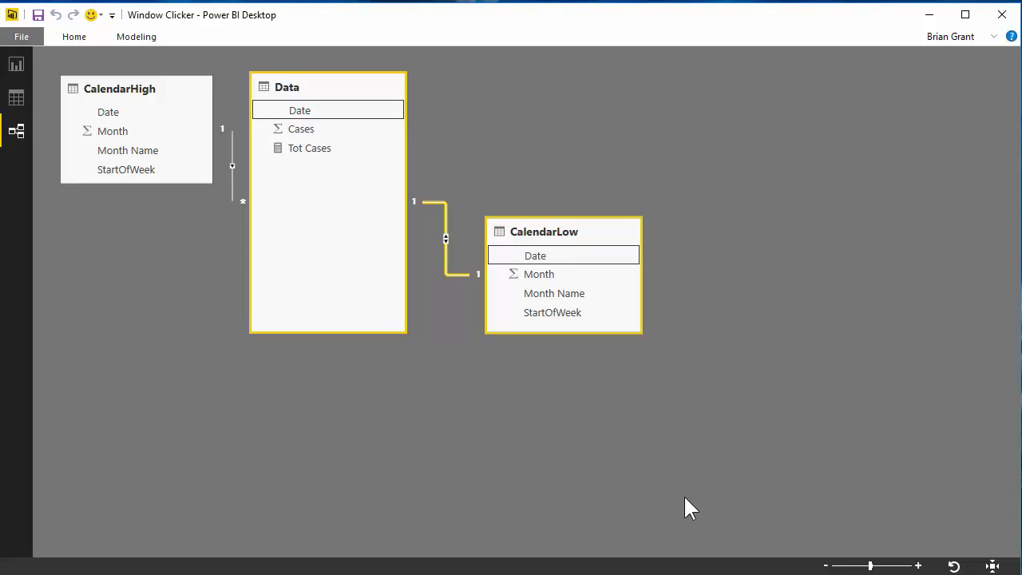
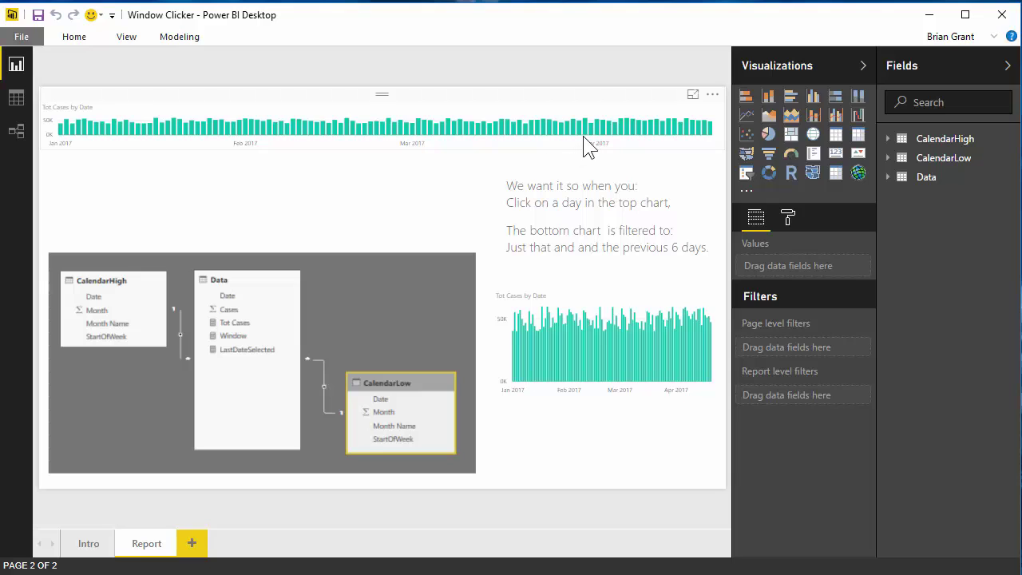
# Back on the Report page, expand the Data table's fields and view the formula of the Tot Cases measure.
pyautogui.moveTo(582, 133)
pyautogui.moveTo(710, 133)
pyautogui.click(886, 177)
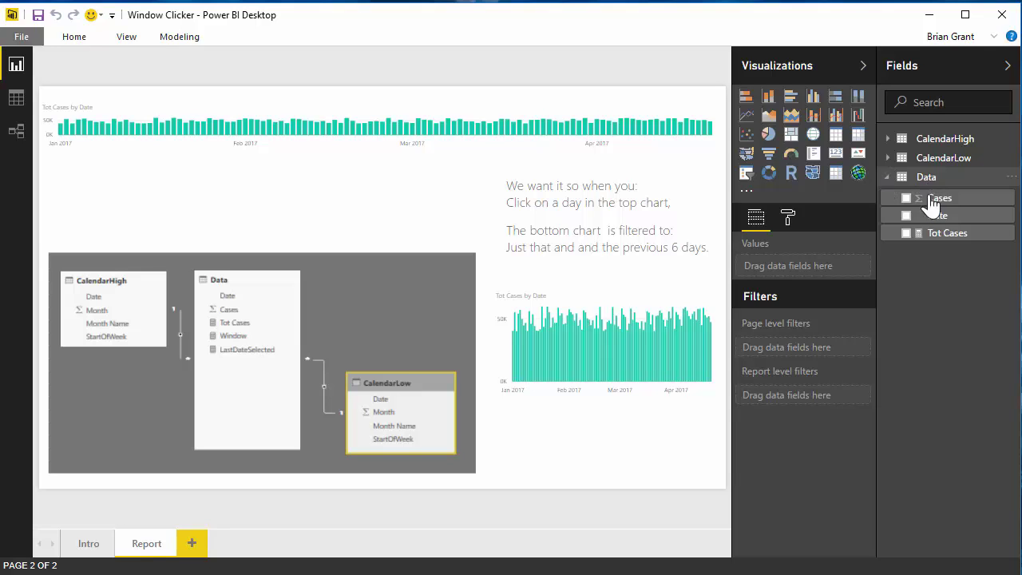
pyautogui.click(944, 236)
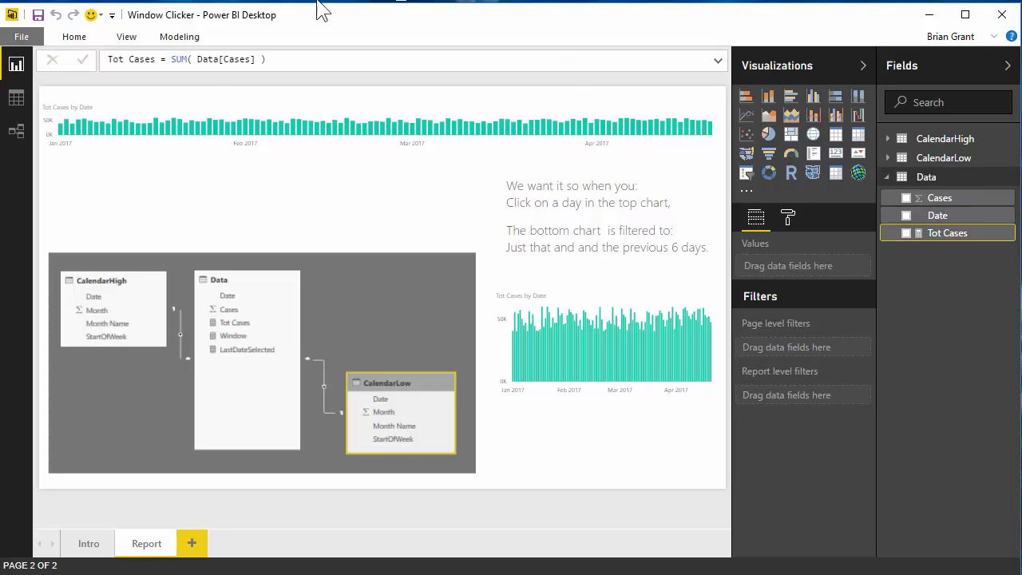
# Create a new measure in the Data table named LastDateSelected, with its expression starting on a new line.
pyautogui.rightClick(929, 182)
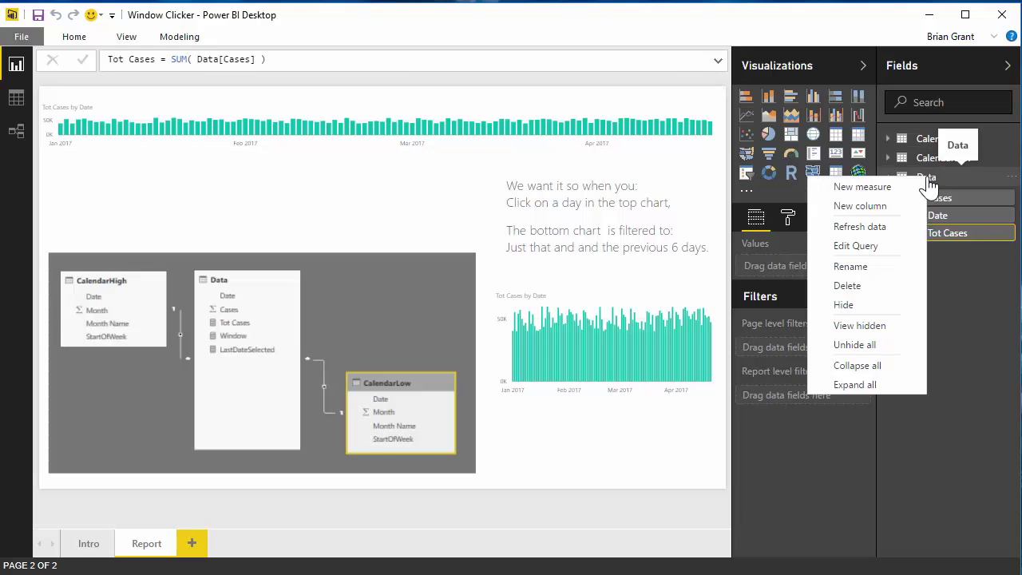
pyautogui.click(889, 190)
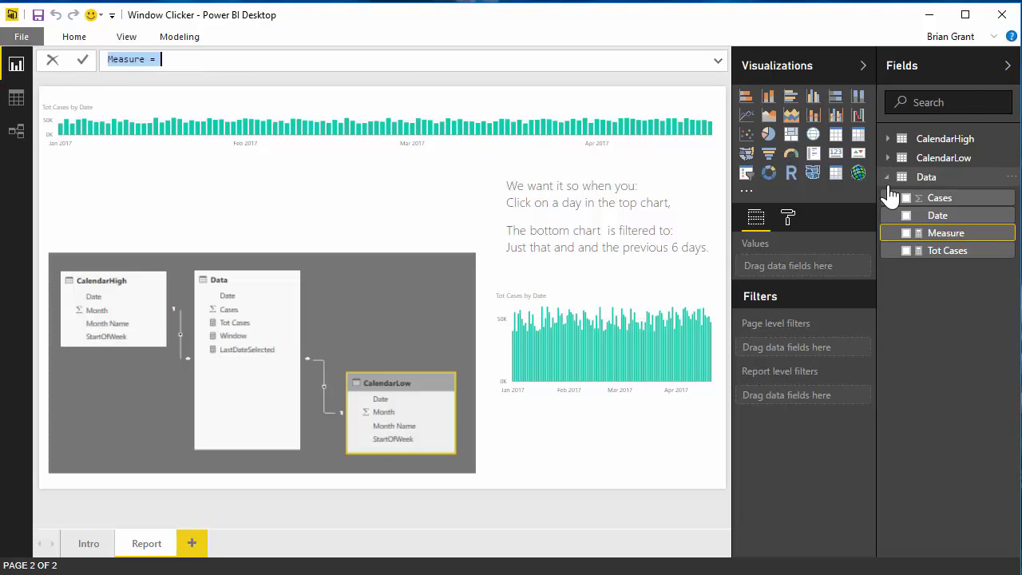
pyautogui.write('Las')
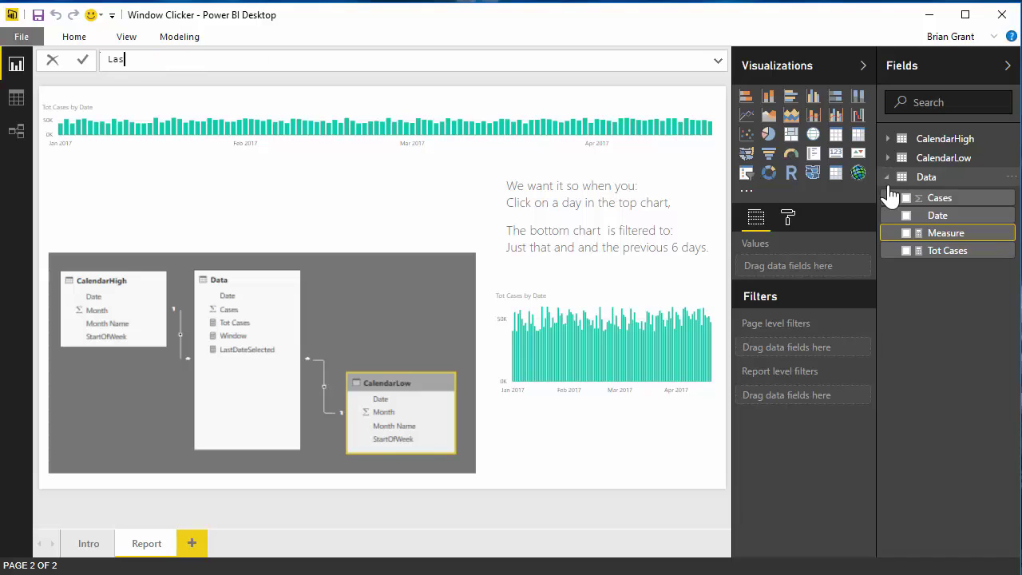
pyautogui.write('tDateSelected =')
pyautogui.hotkey('shift', 'Return')
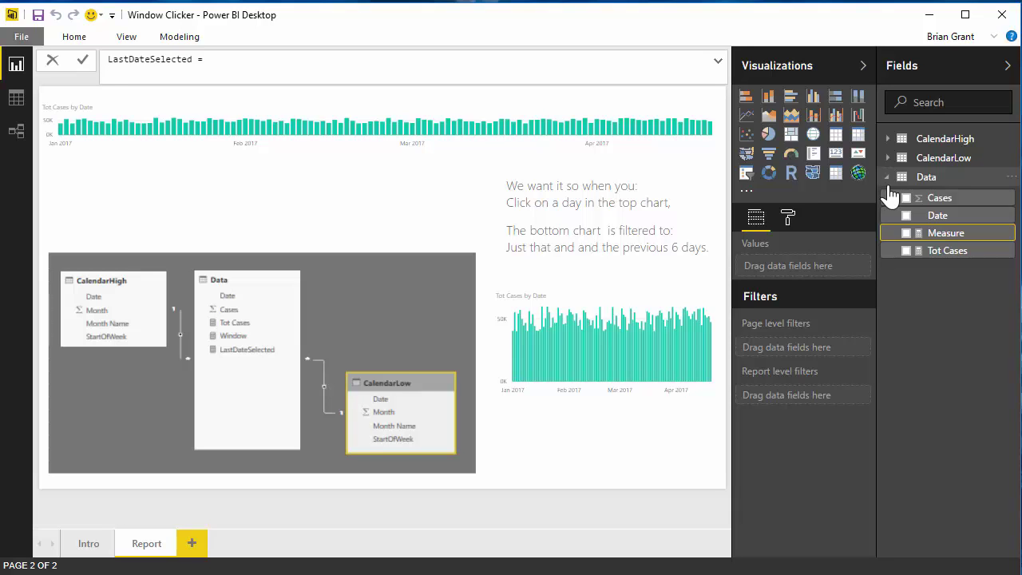
# Start the LastDateSelected expression with MAXX over the CalendarHigh table, placing the table argument on its own line.
pyautogui.write('MAX(')
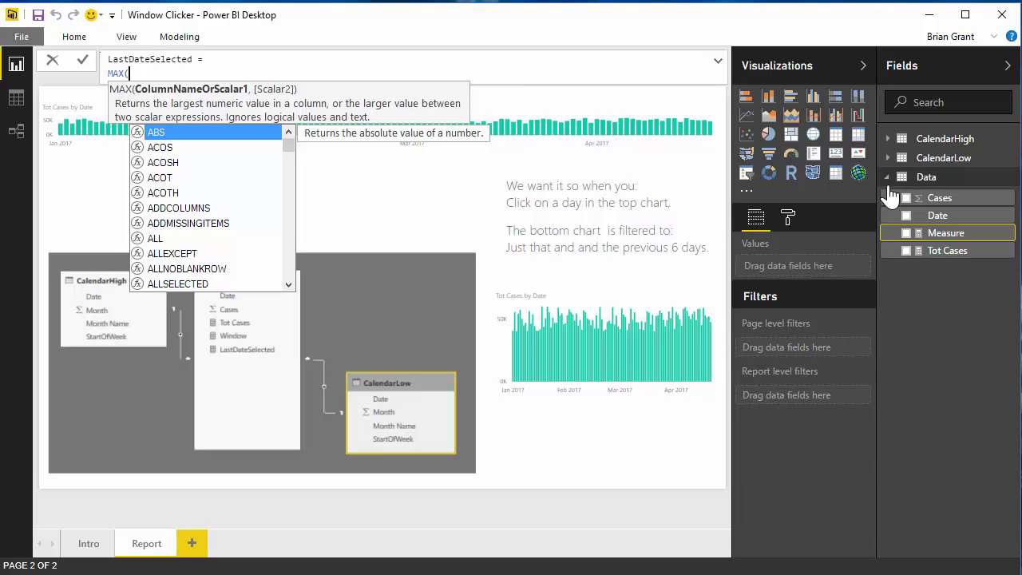
pyautogui.press('BackSpace')
pyautogui.write('X')
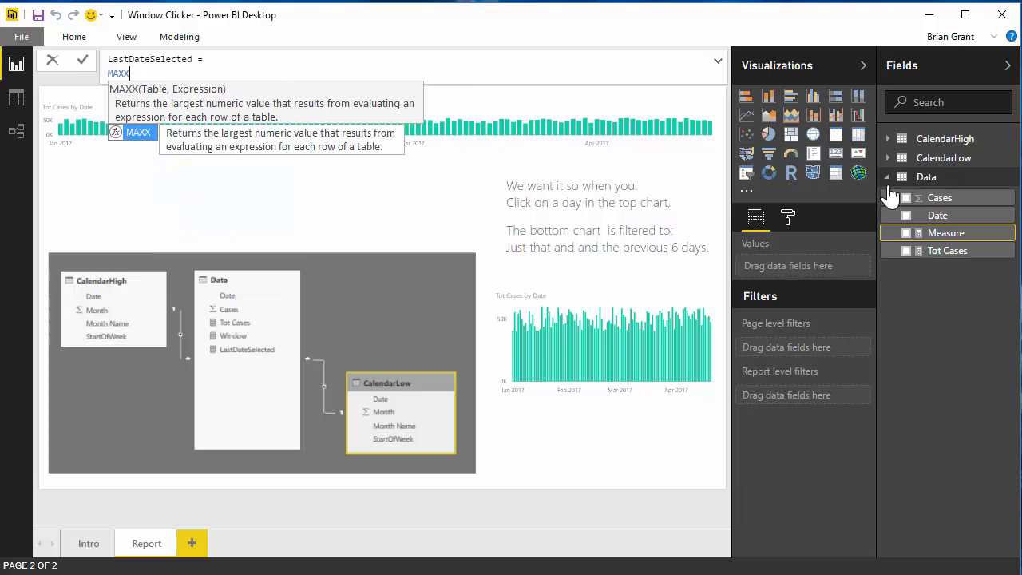
pyautogui.write('(')
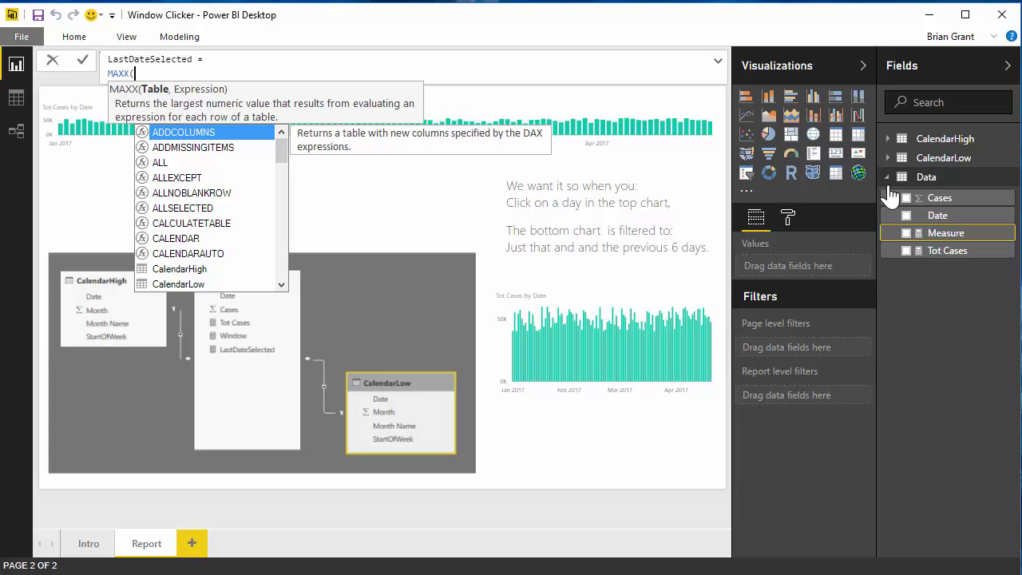
pyautogui.hotkey('shift', 'Return')
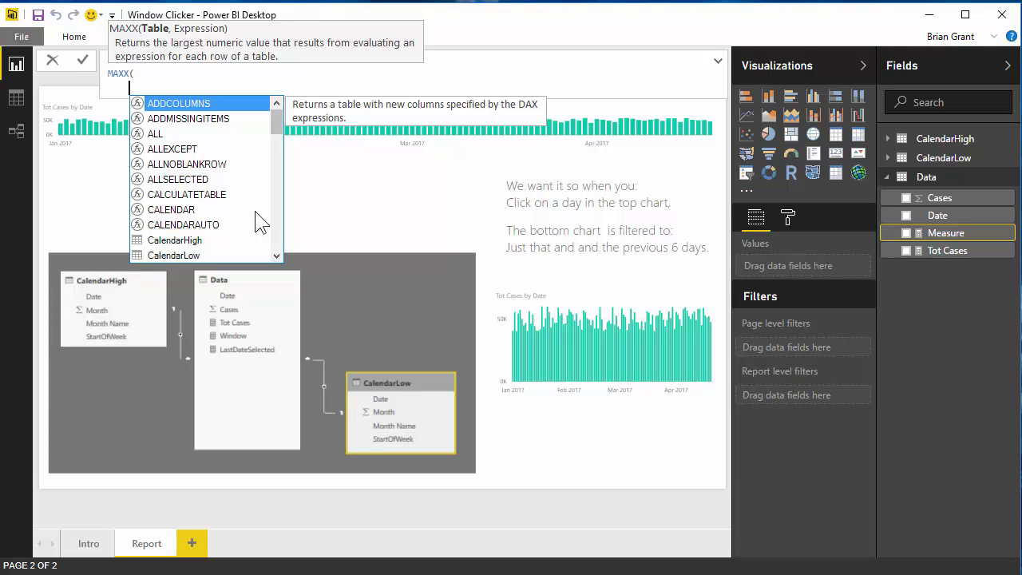
pyautogui.write('Calendar')
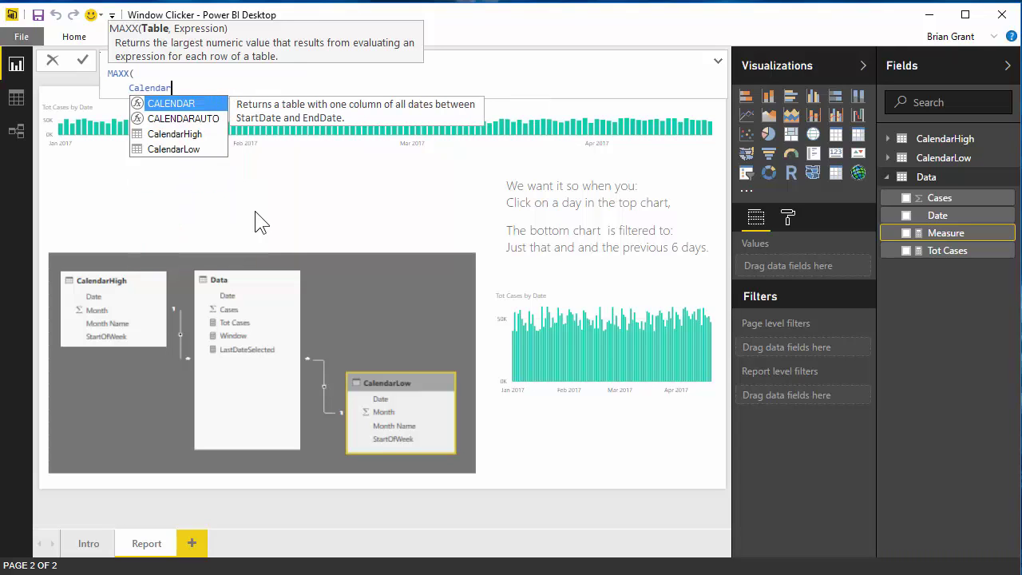
pyautogui.press('Down')
pyautogui.press('Down')
pyautogui.press('Tab')
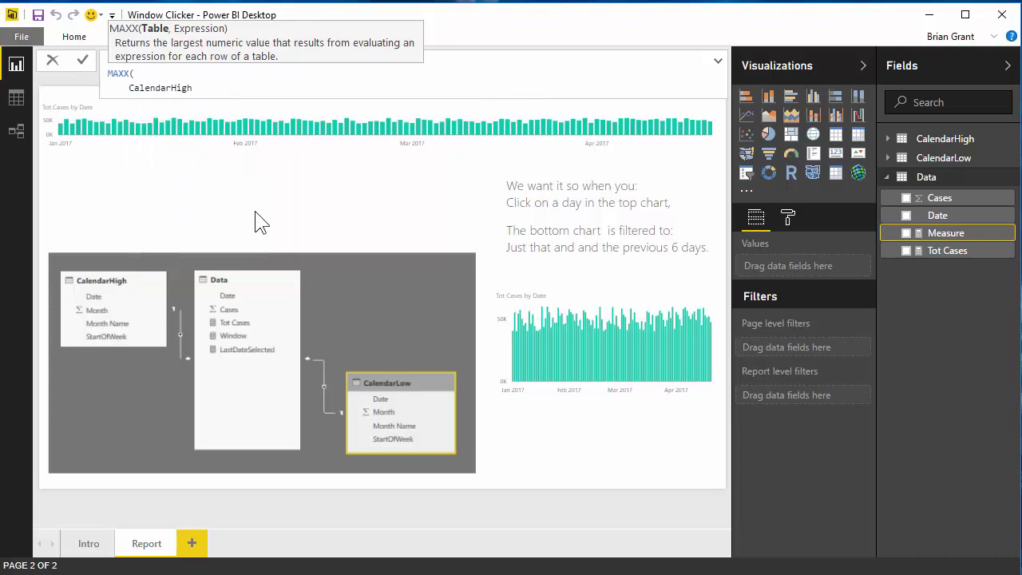
pyautogui.write(',')
pyautogui.hotkey('shift', 'Return')
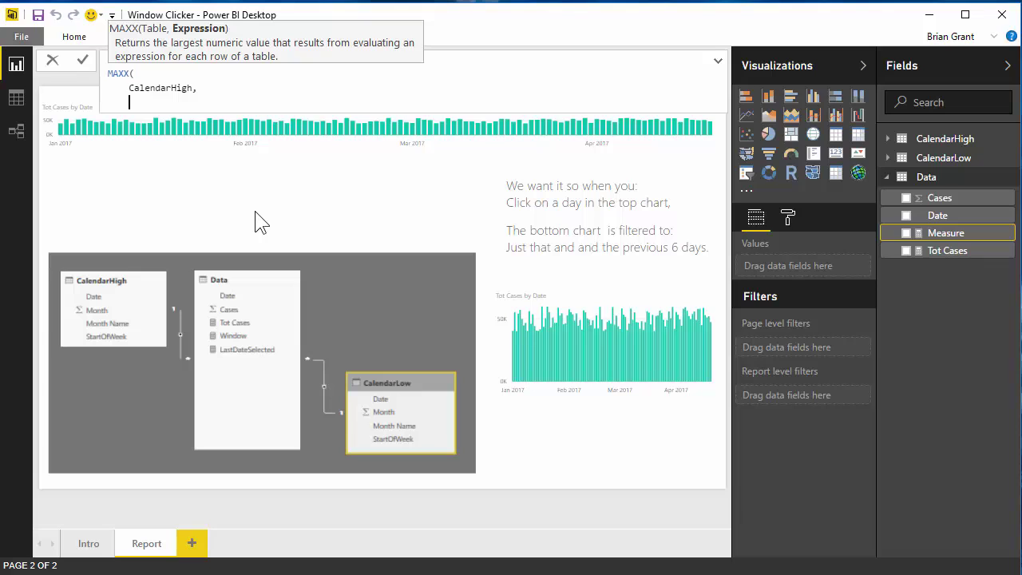
# Use CalendarHigh[Date] as the MAXX expression and close the function on a new line.
pyautogui.write('Cal')
pyautogui.press('Down')
pyautogui.press('Down')
pyautogui.press('Down')
pyautogui.press('Down')
pyautogui.press('Down')
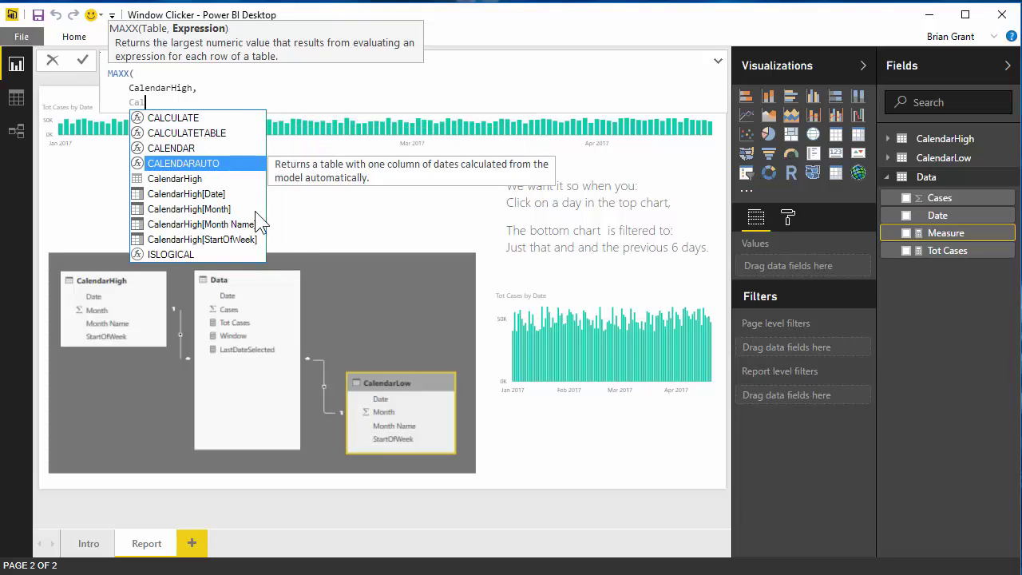
pyautogui.press('Tab')
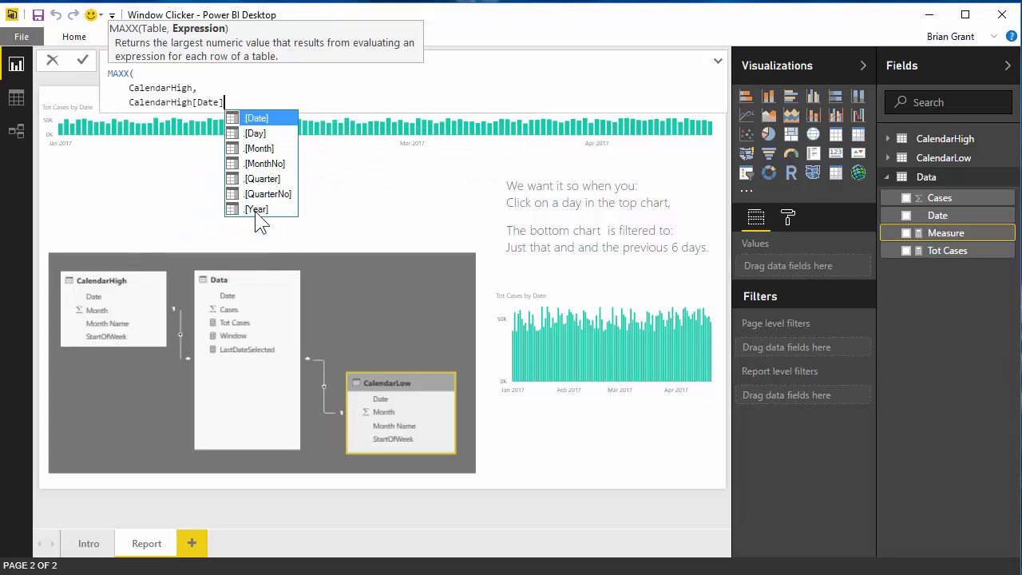
pyautogui.hotkey('shift', 'Return')
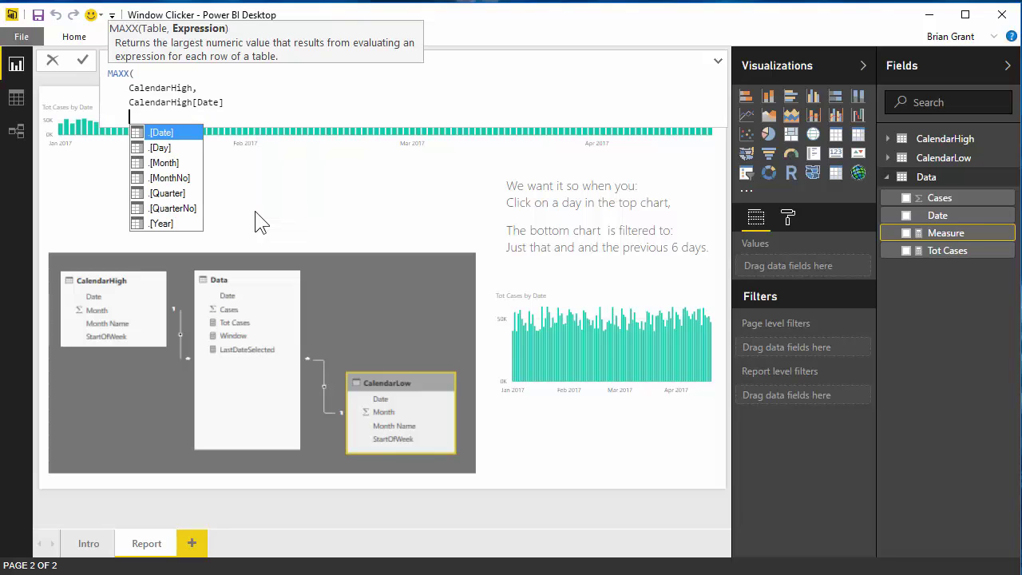
pyautogui.write(')')
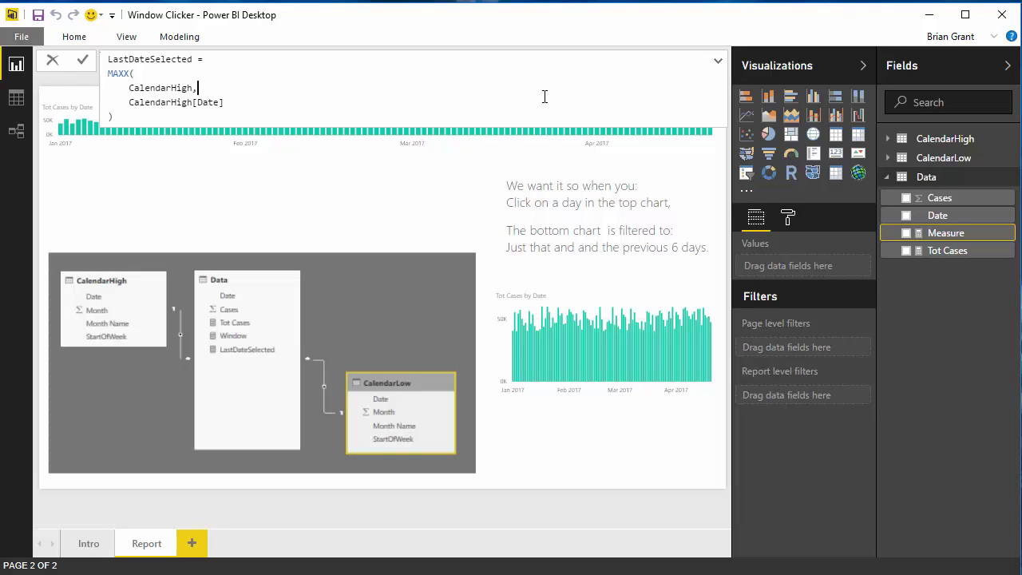
# Wrap the CalendarHigh table argument of MAXX in CALCULATETABLE, indenting CalendarHigh on its own line.
pyautogui.press('Left')
pyautogui.press('Left')
pyautogui.press('Left')
pyautogui.press('Left')
pyautogui.press('Left')
pyautogui.press('Left')
pyautogui.press('Left')
pyautogui.press('Left')
pyautogui.write('CAL')
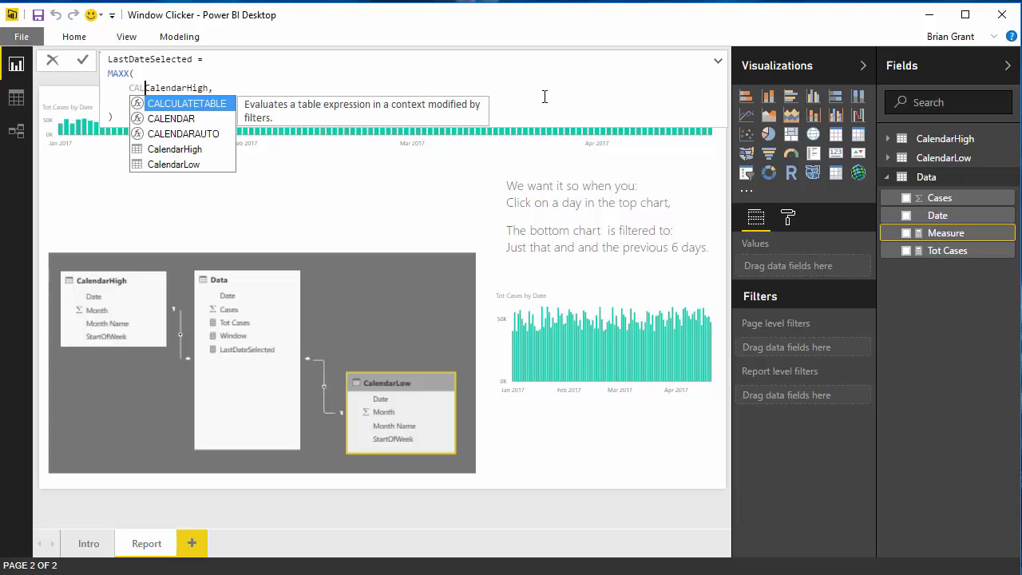
pyautogui.press('Tab')
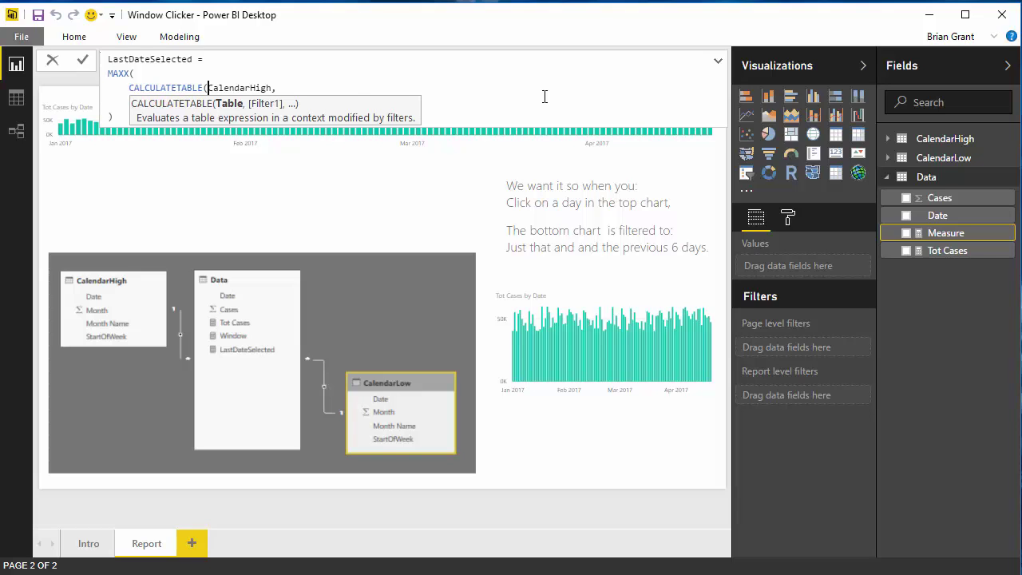
pyautogui.hotkey('shift', 'Return')
pyautogui.press('Tab')
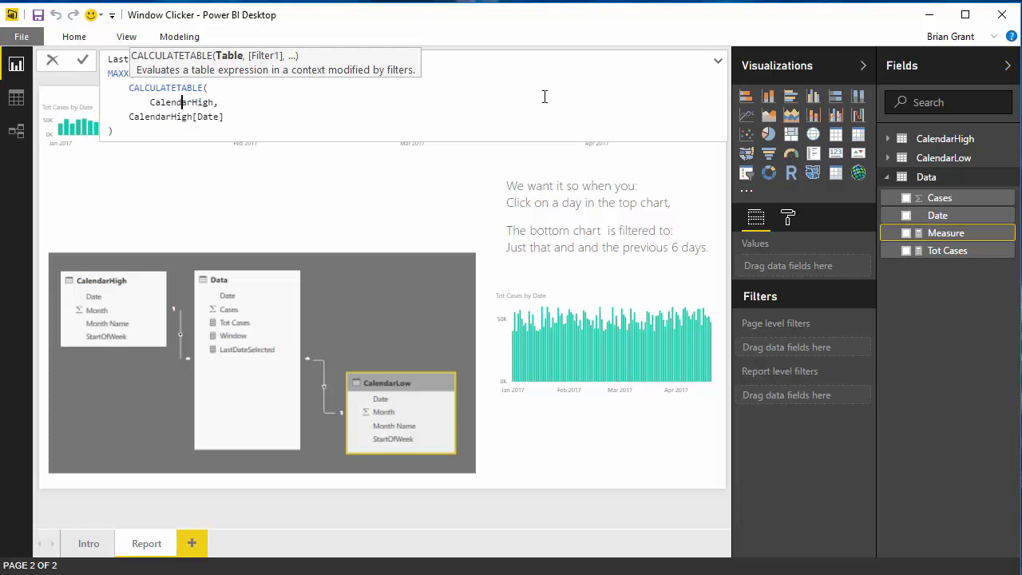
# Add Data as the filter argument of CALCULATETABLE and close the function with a parenthesis and comma.
pyautogui.press('End')
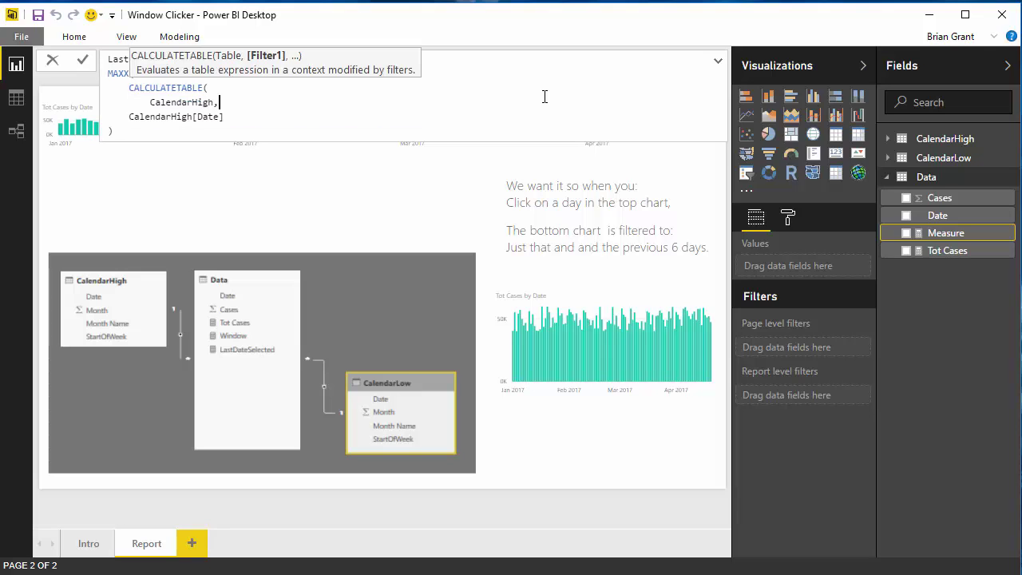
pyautogui.hotkey('shift', 'Return')
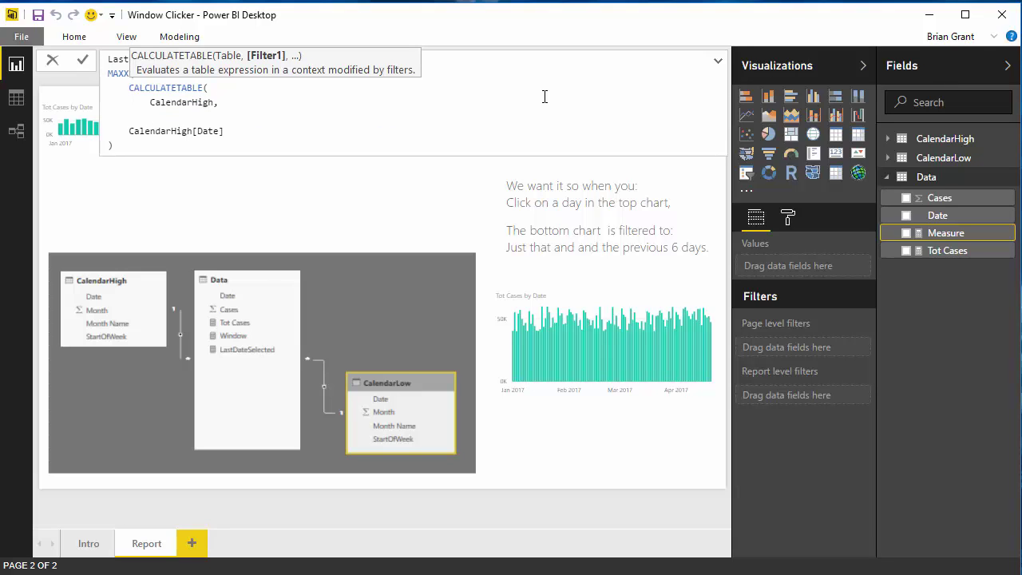
pyautogui.write('Data')
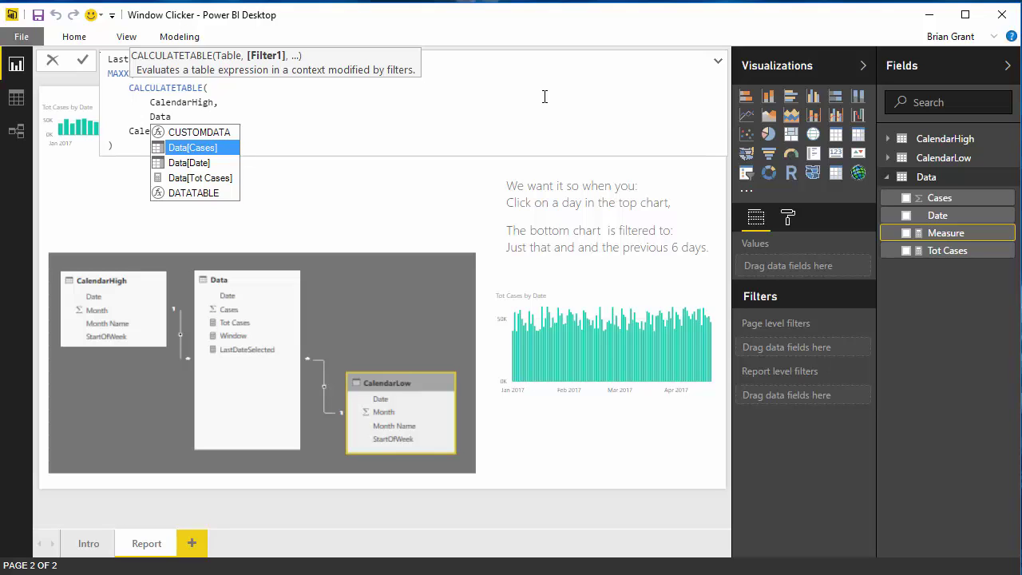
pyautogui.hotkey('shift', 'Return')
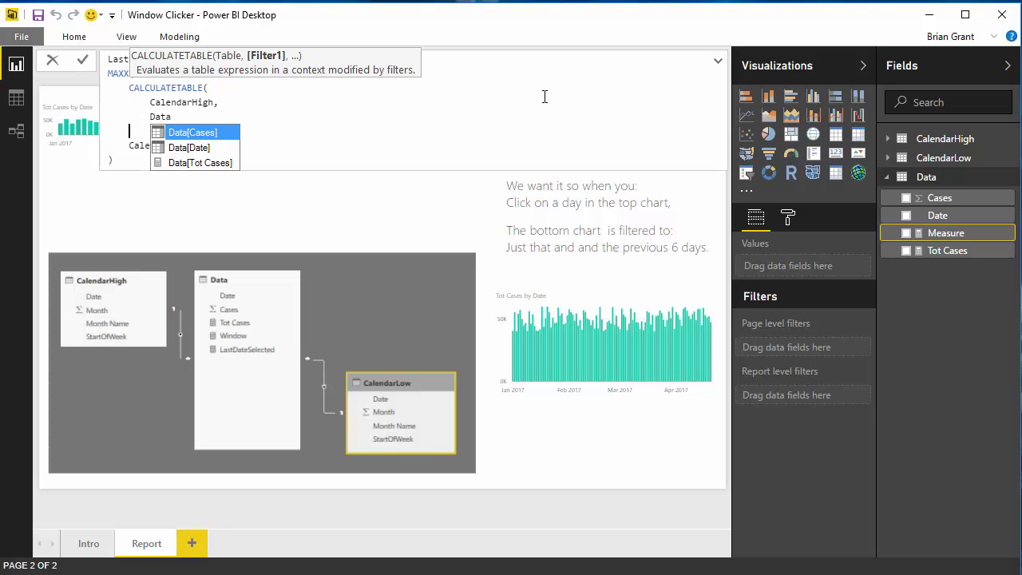
pyautogui.press('Escape')
pyautogui.press('Down')
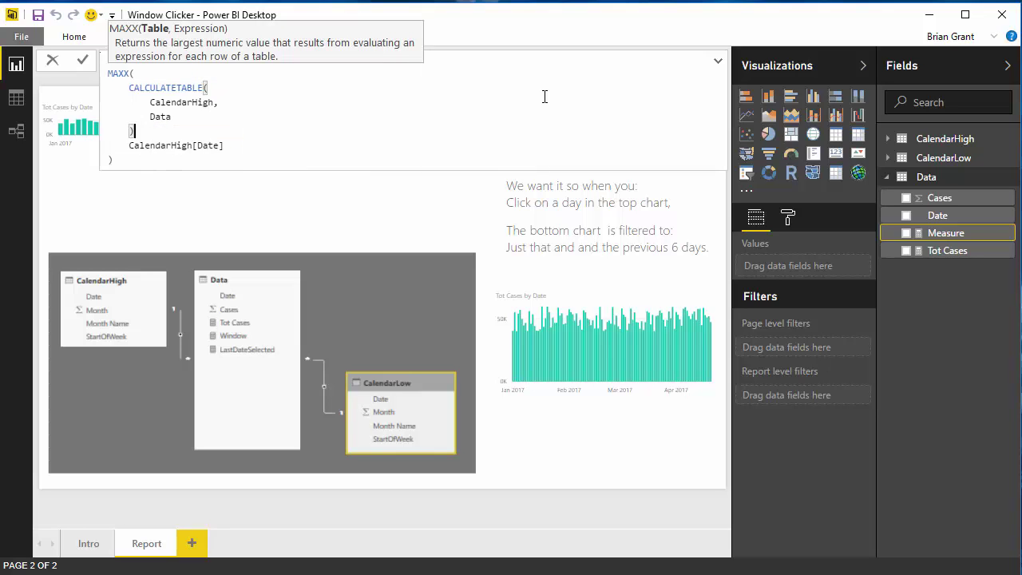
pyautogui.write(',')
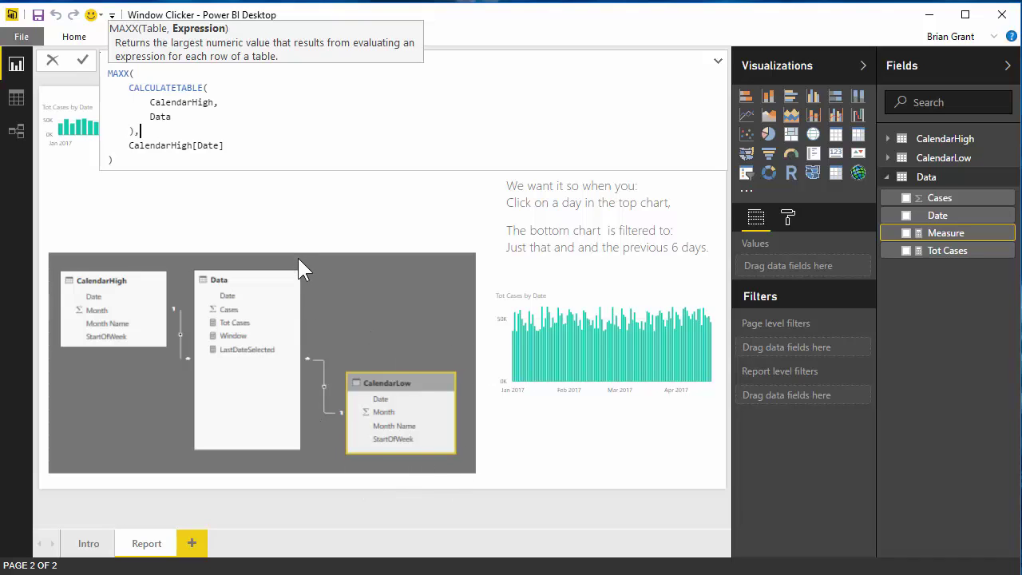
# Put the Data filter argument inside a nested CALCULATETABLE, with Data on its own indented line followed by a comma.
pyautogui.click(148, 122)
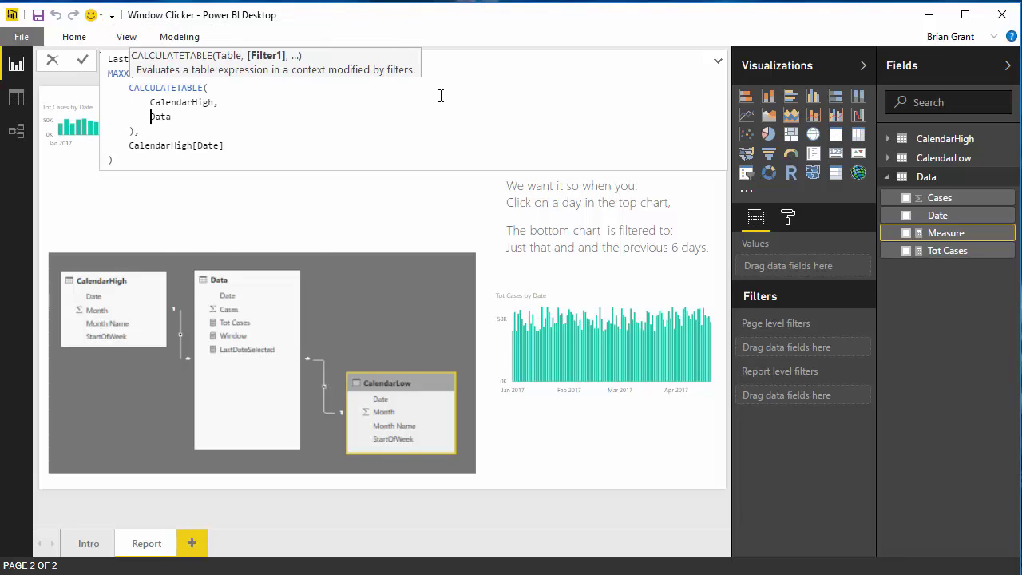
pyautogui.write('CALC')
pyautogui.press('Down')
pyautogui.press('Tab')
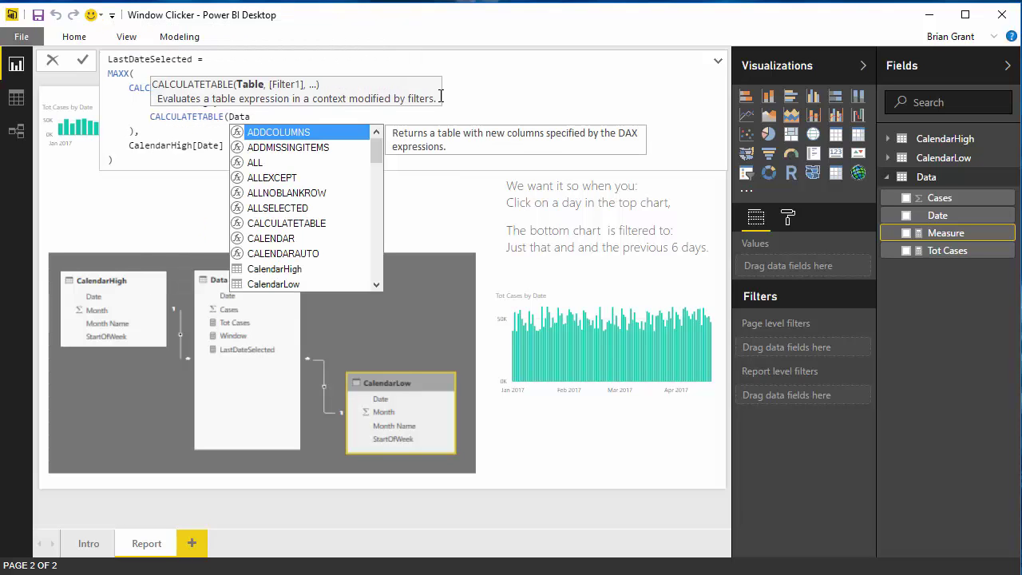
pyautogui.hotkey('shift', 'Return')
pyautogui.press('Escape')
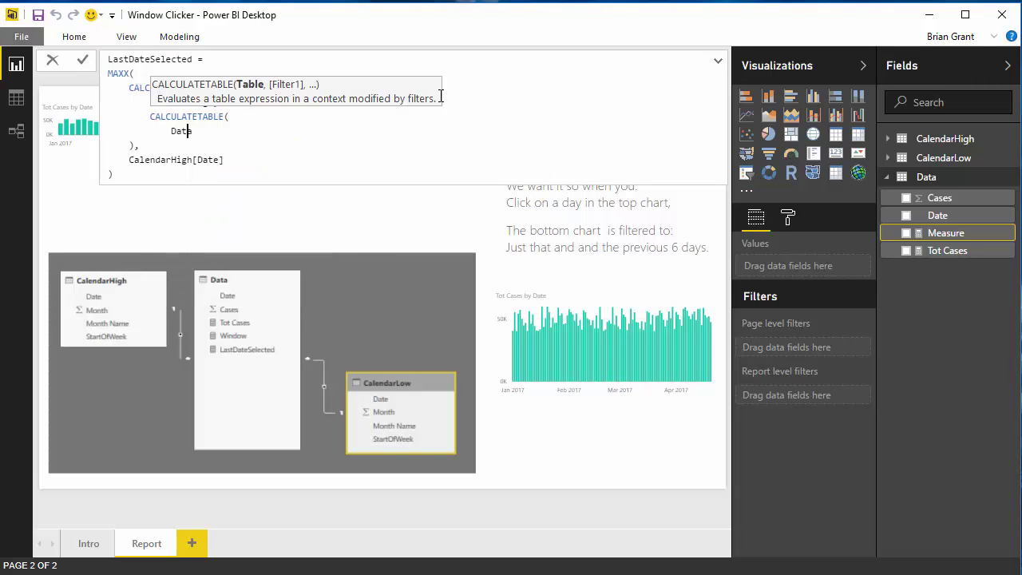
pyautogui.write(',')
pyautogui.hotkey('shift', 'Return')
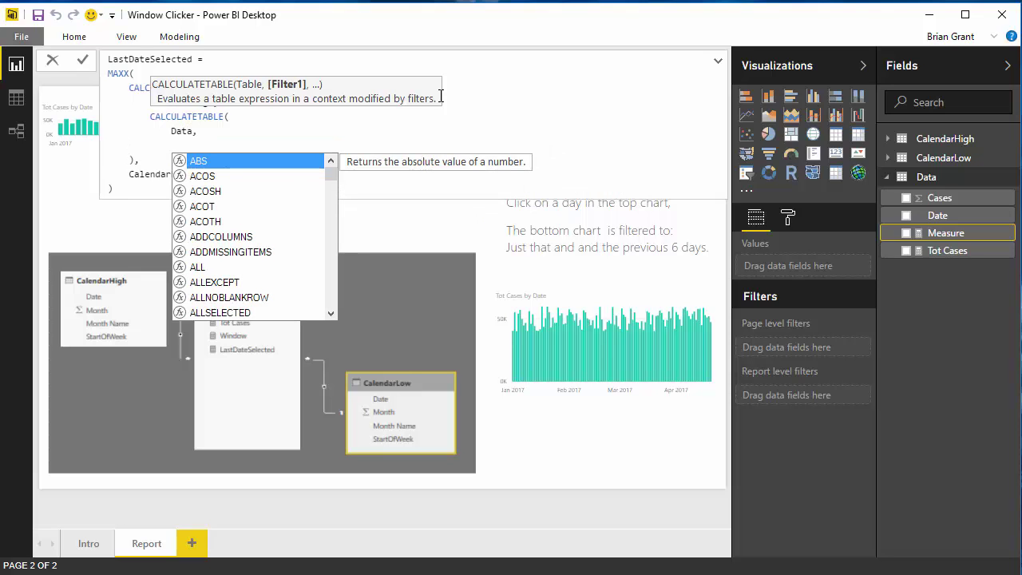
# Add ALL( CalendarLow ) as the filter of the nested CALCULATETABLE around Data.
pyautogui.write('A')
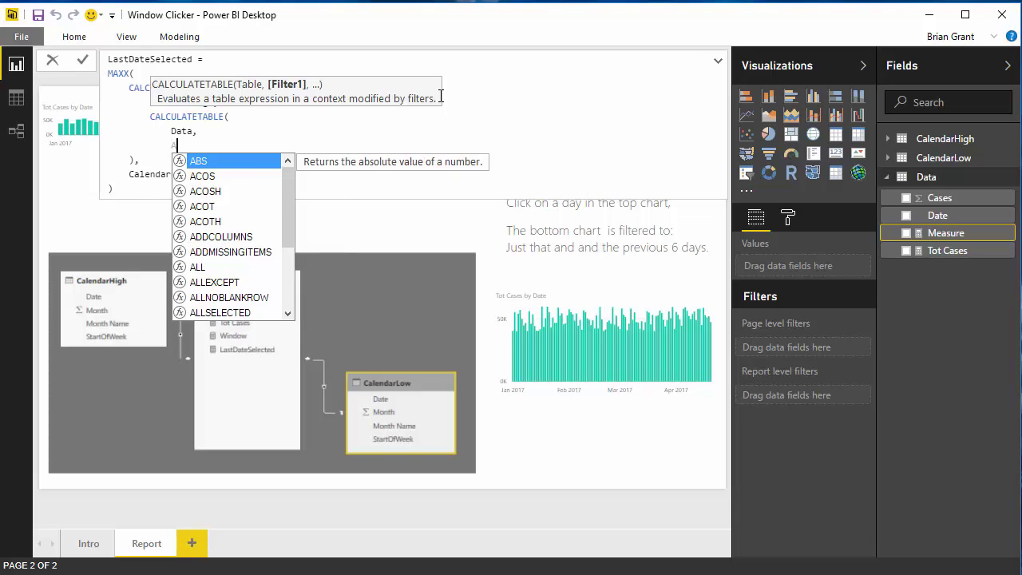
pyautogui.write('LL(')
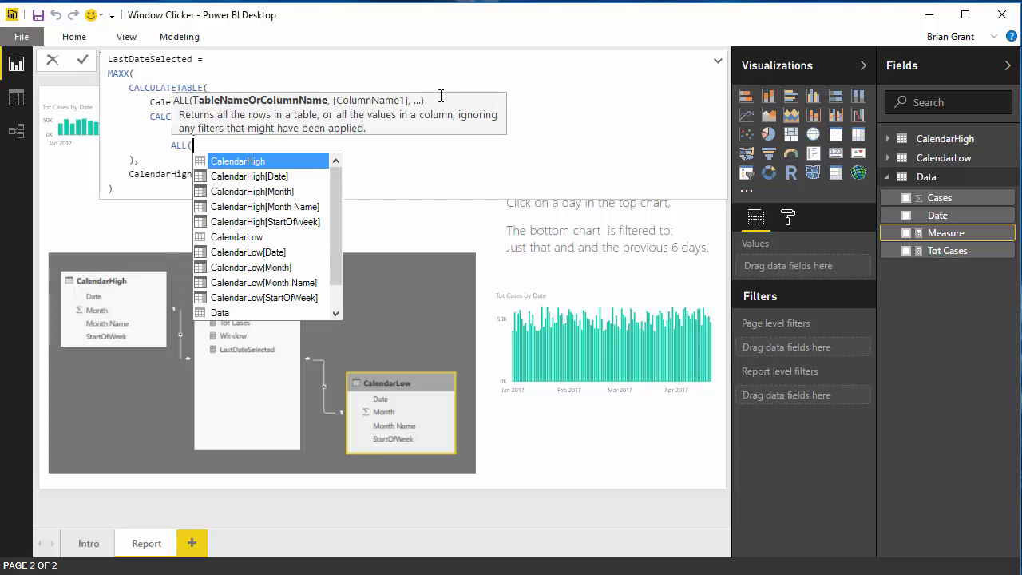
pyautogui.write(' Cal')
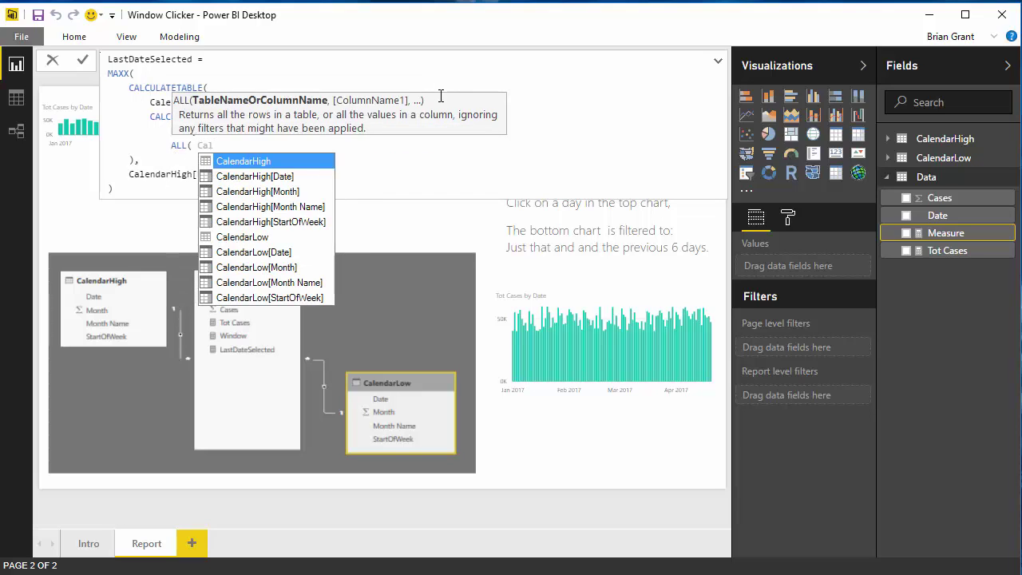
pyautogui.press('Down')
pyautogui.press('Down')
pyautogui.press('Down')
pyautogui.press('Down')
pyautogui.press('Down')
pyautogui.press('Down')
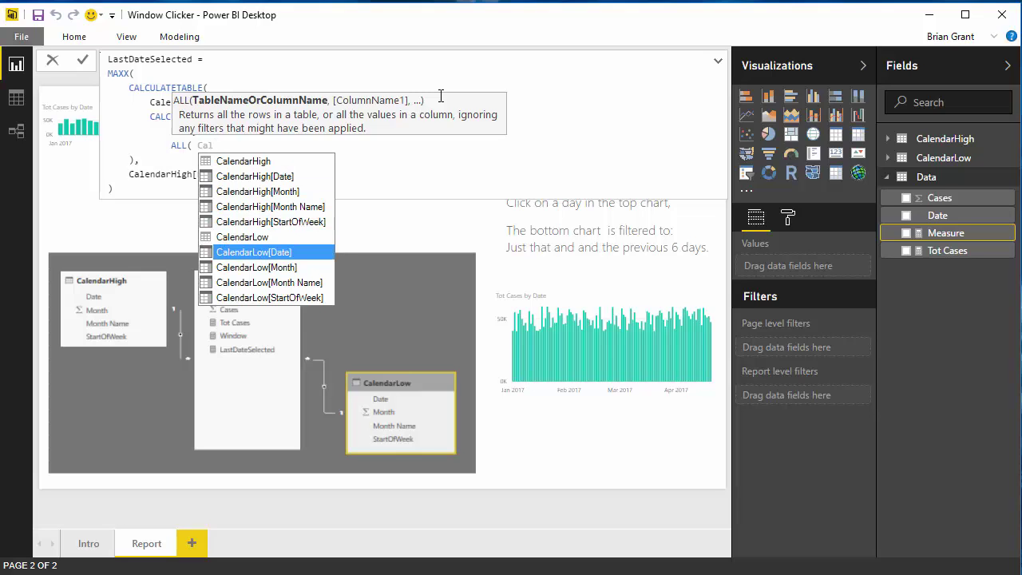
pyautogui.press('Up')
pyautogui.press('Tab')
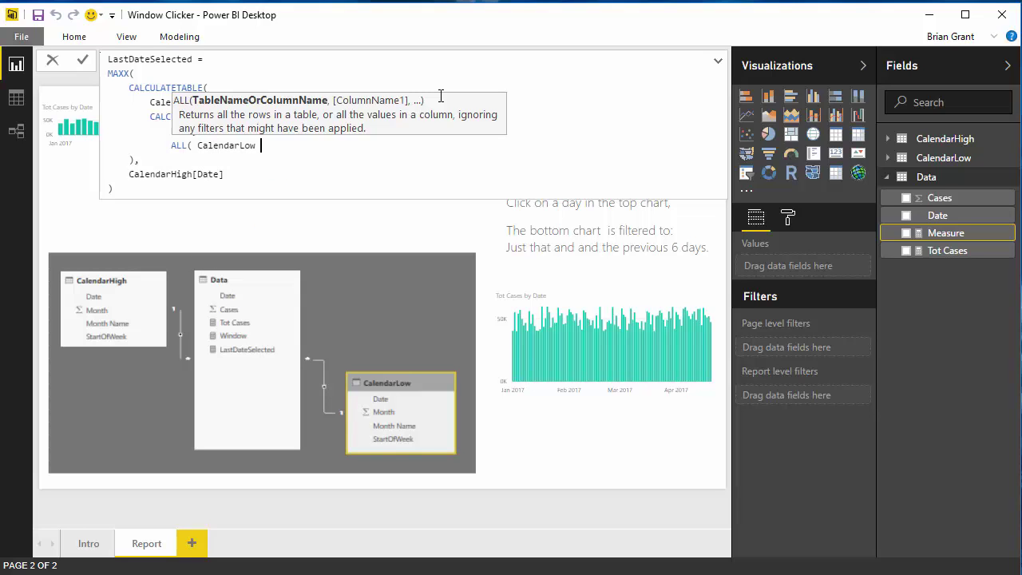
pyautogui.write(')')
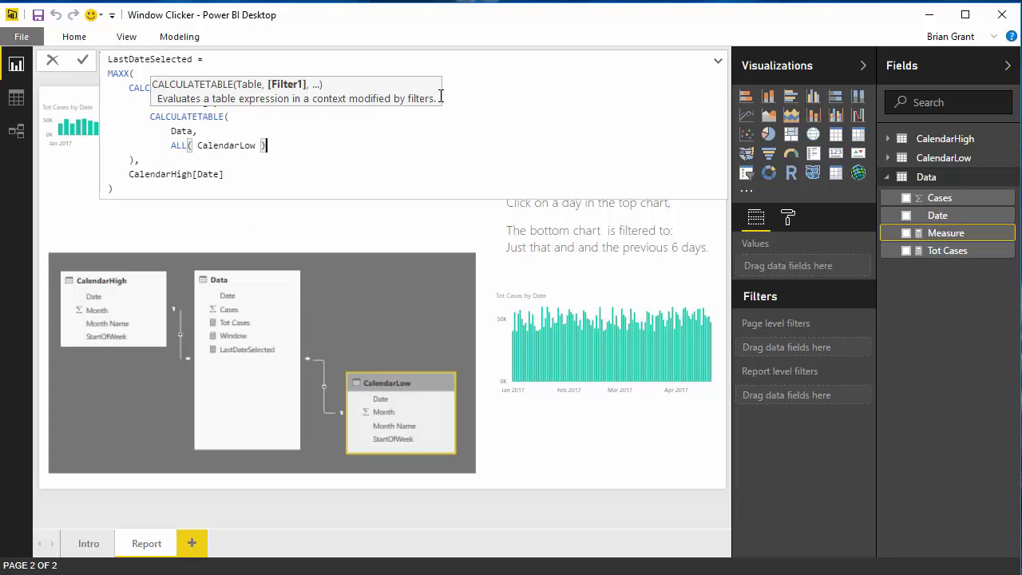
pyautogui.click(287, 175)
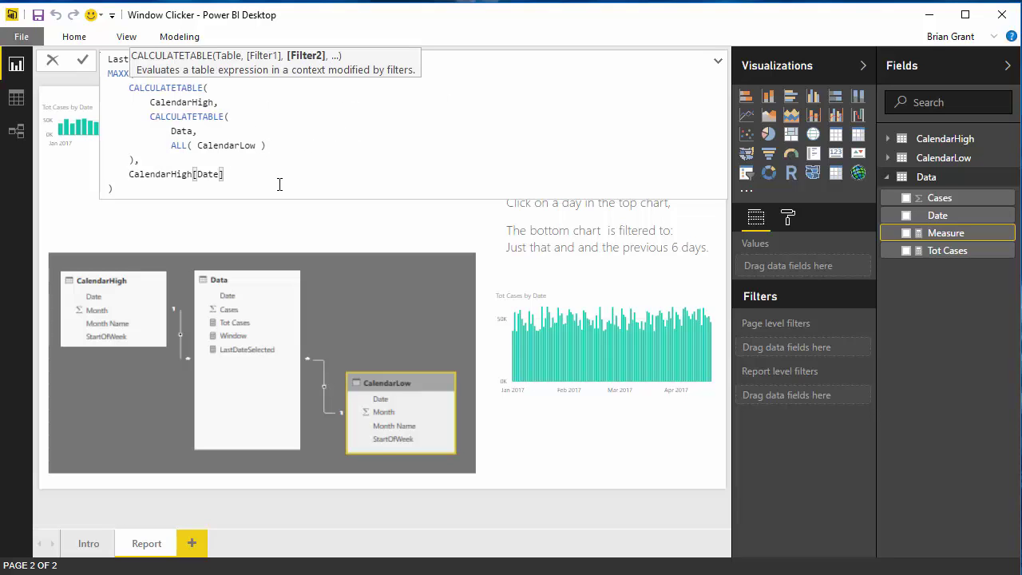
pyautogui.click(276, 197)
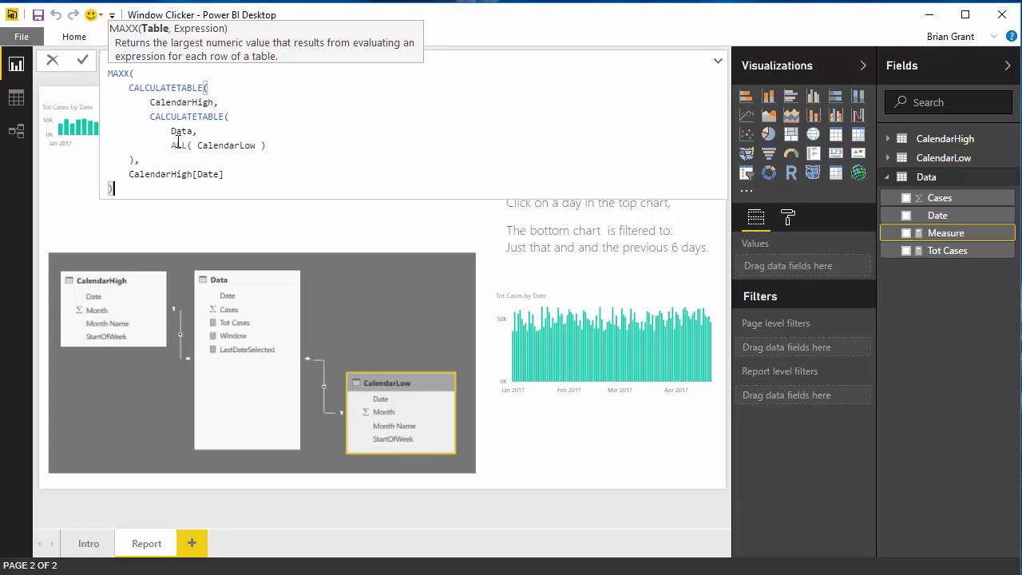
pyautogui.write(')')
pyautogui.press('Return')
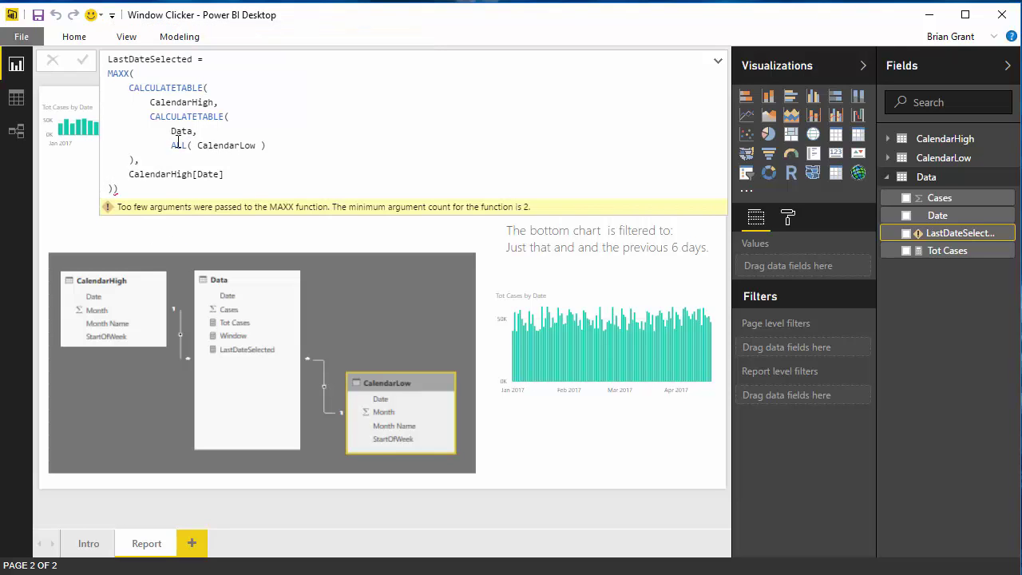
pyautogui.click(276, 159)
pyautogui.press('BackSpace')
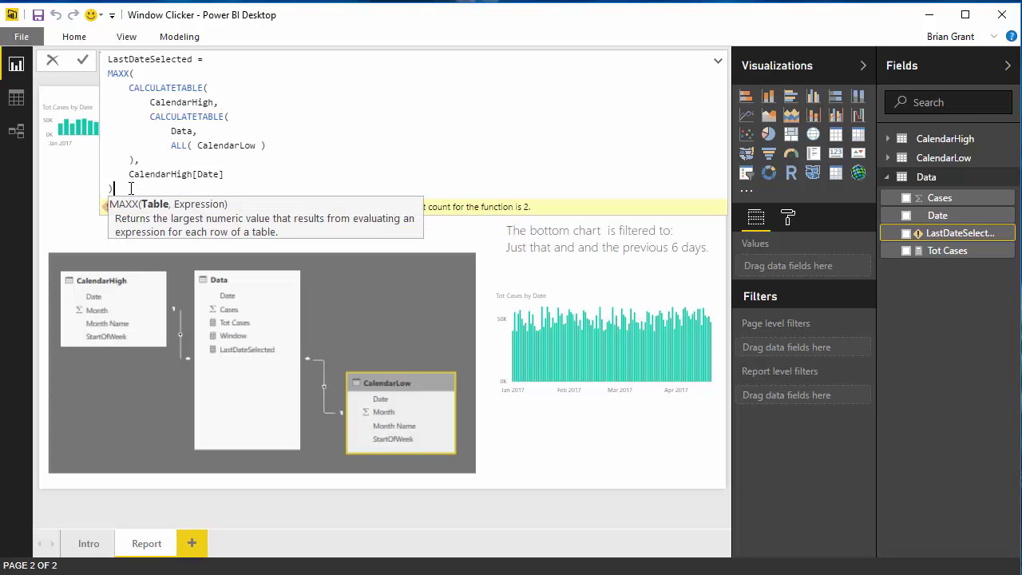
# Close the nested CALCULATETABLE with a parenthesis on its own line below ALL( CalendarLow ) and commit the LastDateSelected measure.
pyautogui.press('Left')
pyautogui.press('Left')
pyautogui.press('Left')
pyautogui.press('Left')
pyautogui.press('Left')
pyautogui.press('Left')
pyautogui.press('Left')
pyautogui.press('Left')
pyautogui.press('Left')
pyautogui.press('Left')
pyautogui.press('Left')
pyautogui.press('Left')
pyautogui.press('Left')
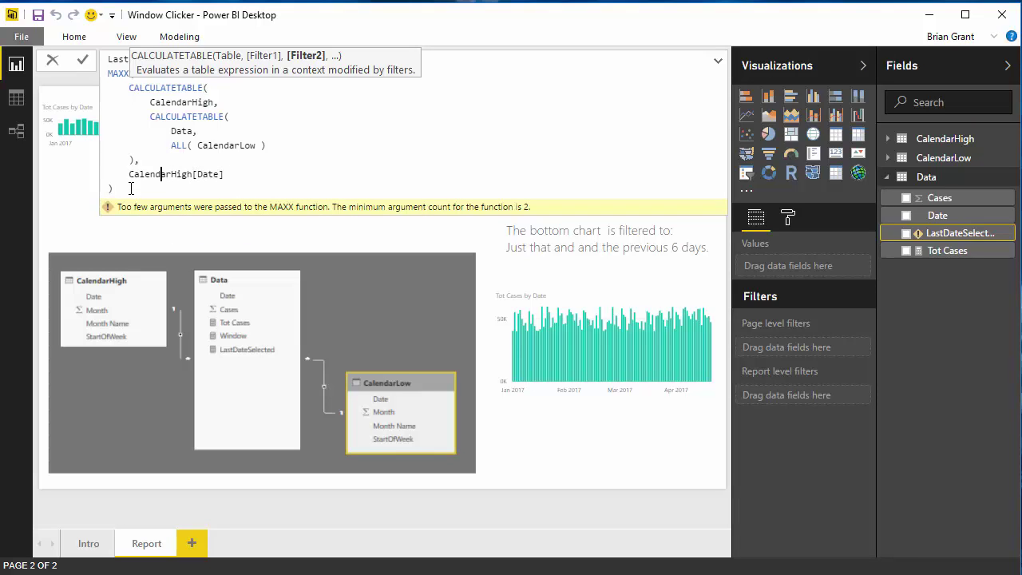
pyautogui.press('Up')
pyautogui.press('Left')
pyautogui.press('Left')
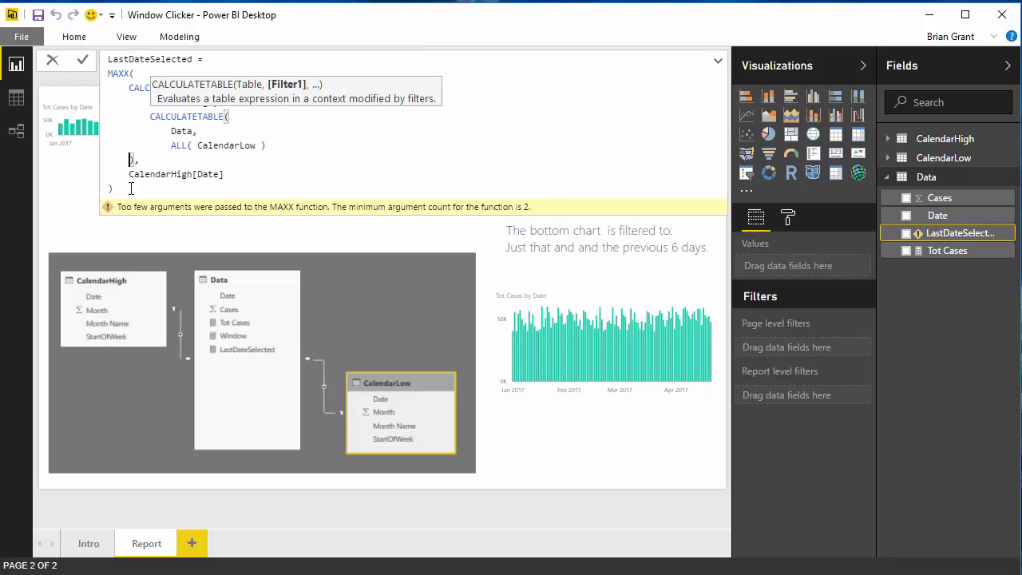
pyautogui.press('Up')
pyautogui.press('End')
pyautogui.hotkey('shift', 'Return')
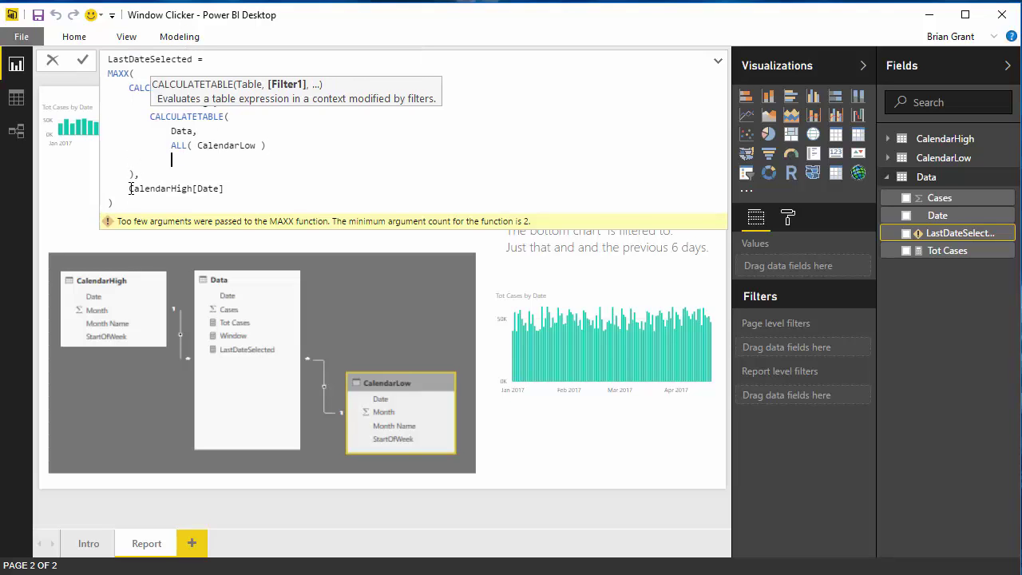
pyautogui.write(')')
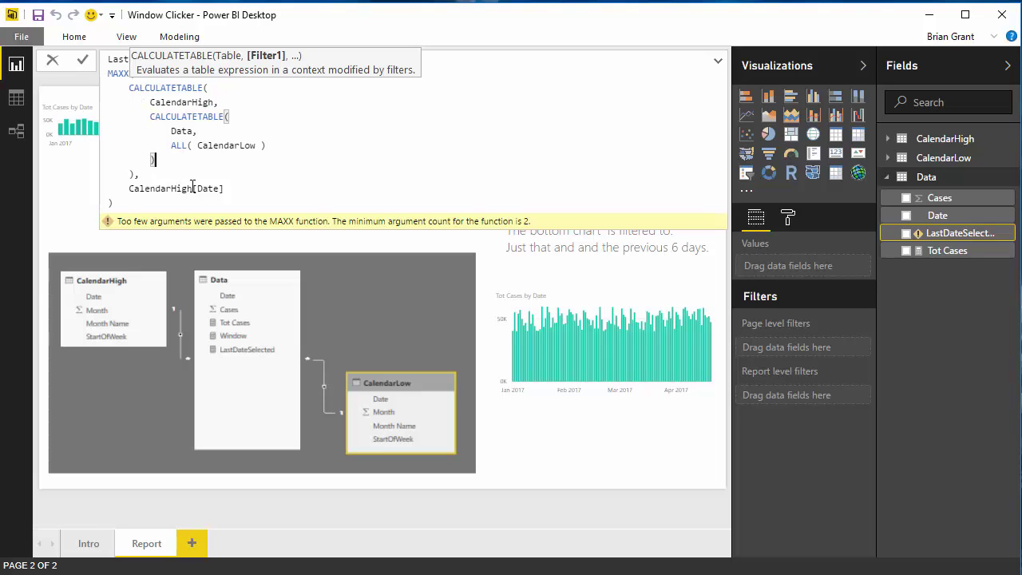
pyautogui.click(228, 188)
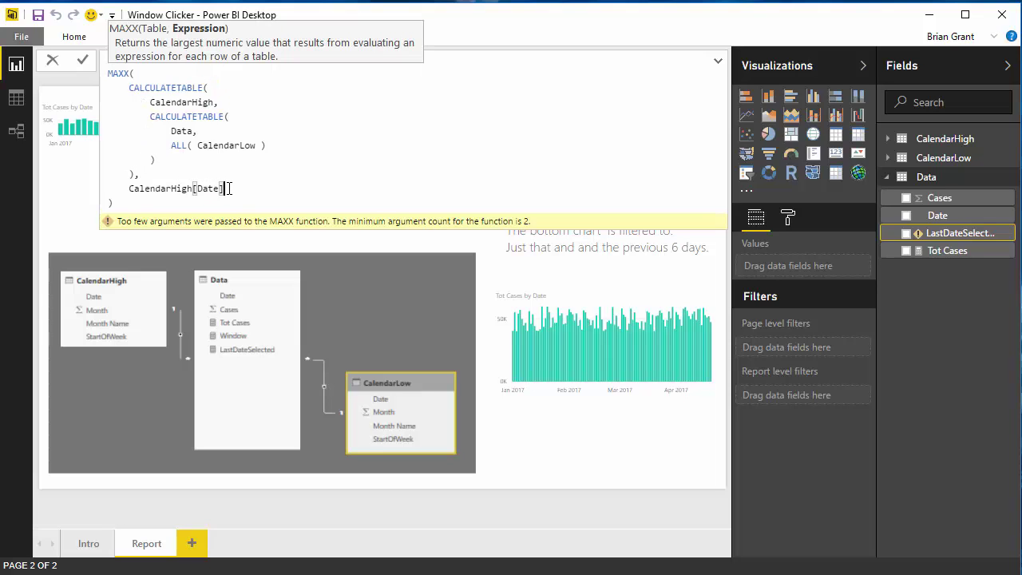
pyautogui.press('Return')
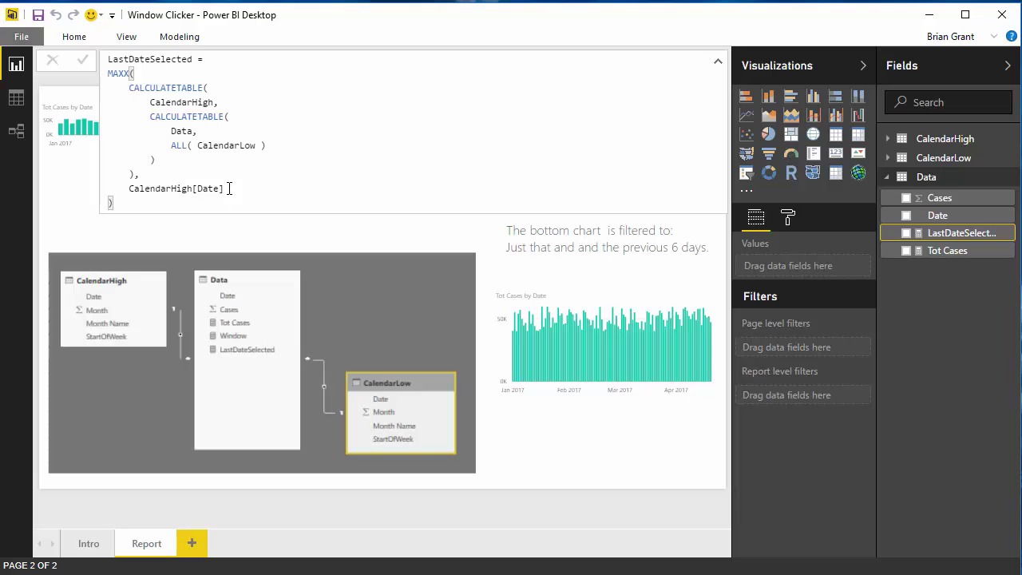
pyautogui.click(717, 62)
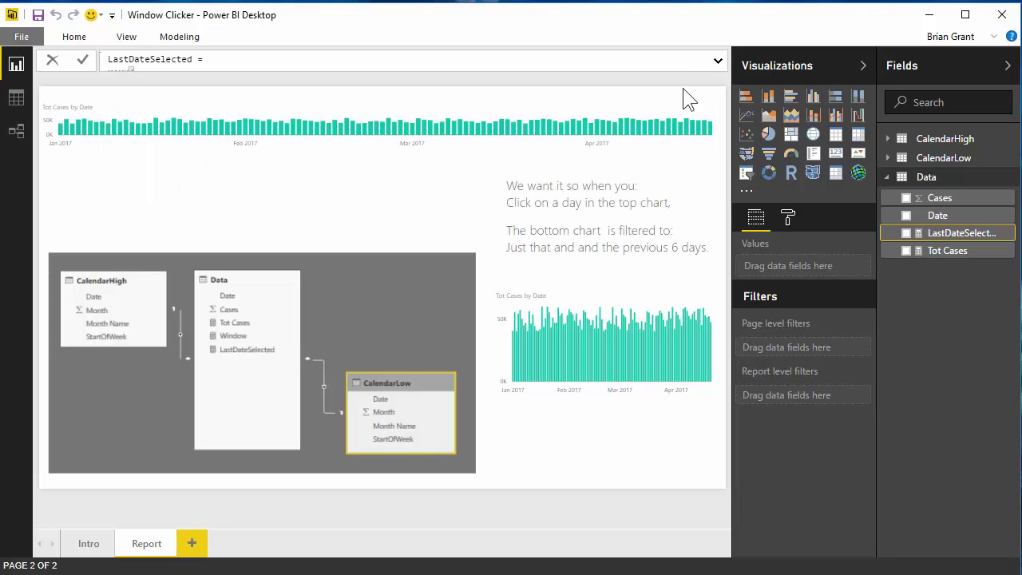
# Replace the bottom chart's axis field with Date from CalendarLow, shown as plain dates instead of the date hierarchy.
pyautogui.click(594, 294)
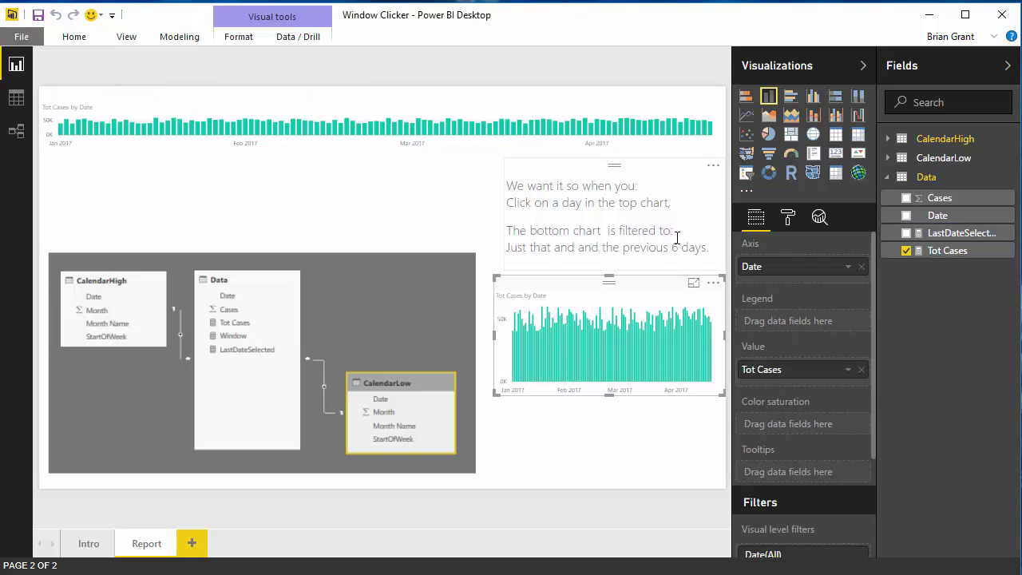
pyautogui.click(506, 126)
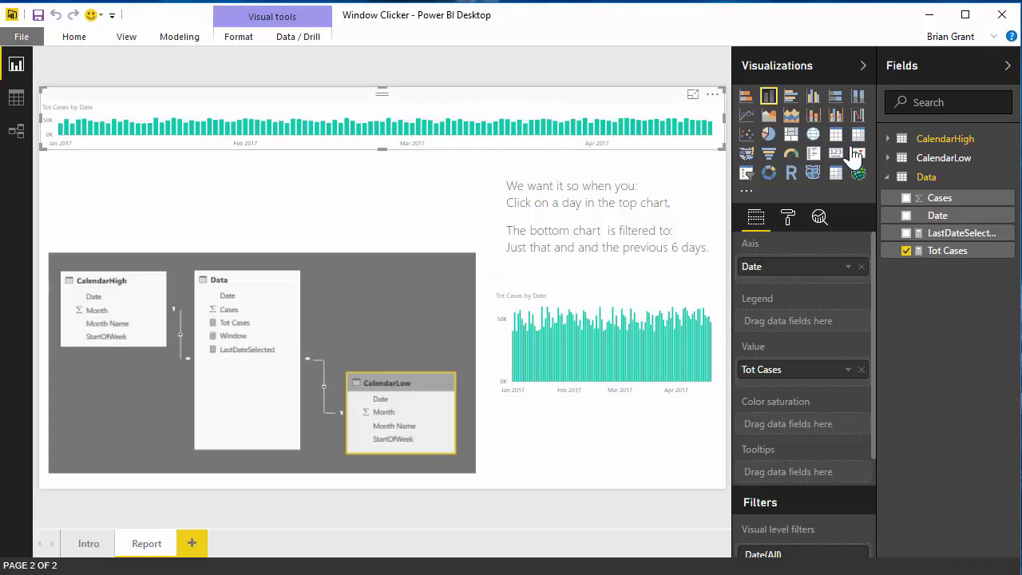
pyautogui.click(627, 289)
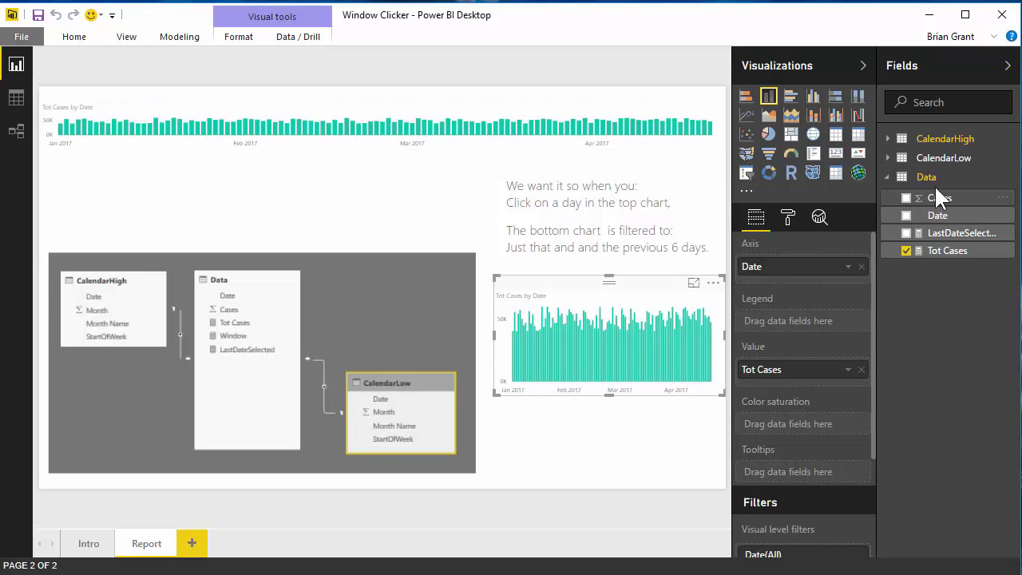
pyautogui.click(888, 159)
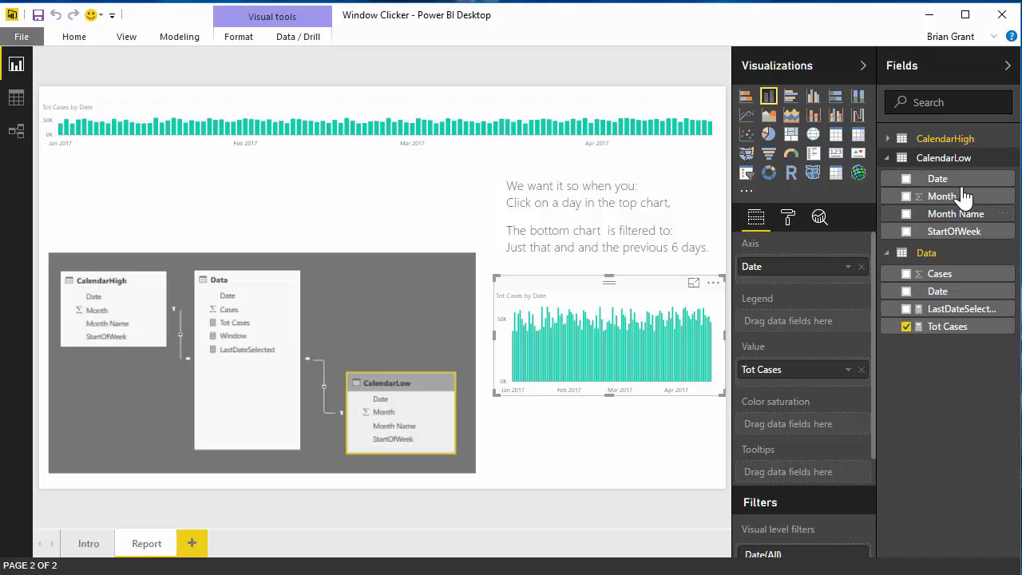
pyautogui.click(860, 267)
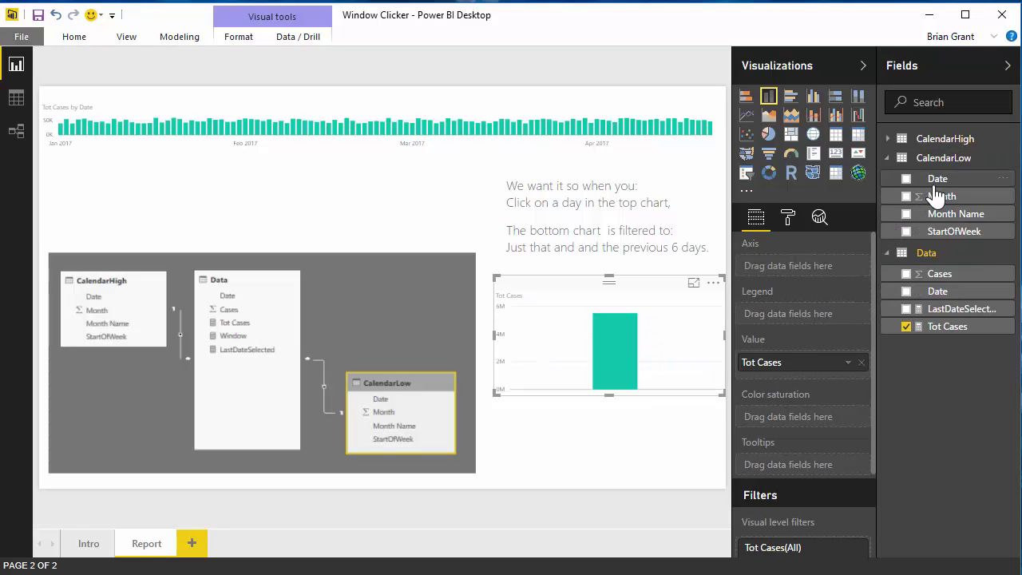
pyautogui.moveTo(935, 190); pyautogui.dragTo(799, 267)
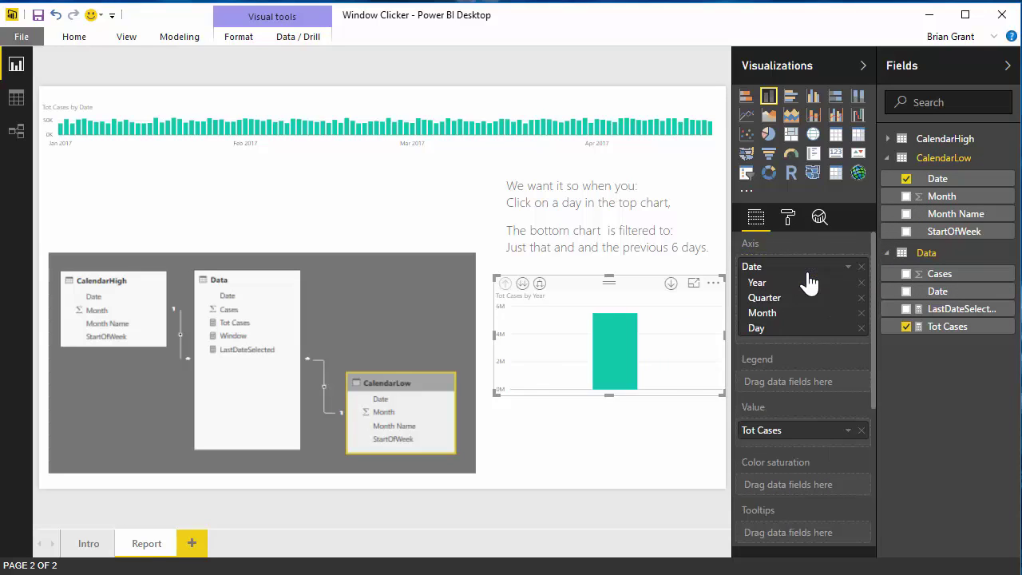
pyautogui.click(848, 270)
pyautogui.click(884, 340)
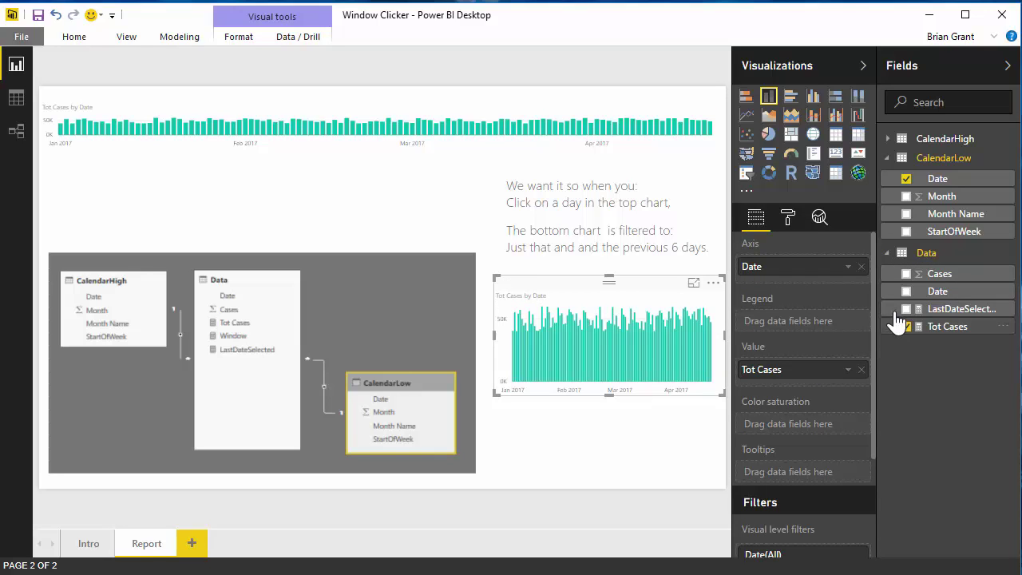
# Select a late-March day in the top chart to check how the bottom chart responds, and clear the selection.
pyautogui.click(357, 187)
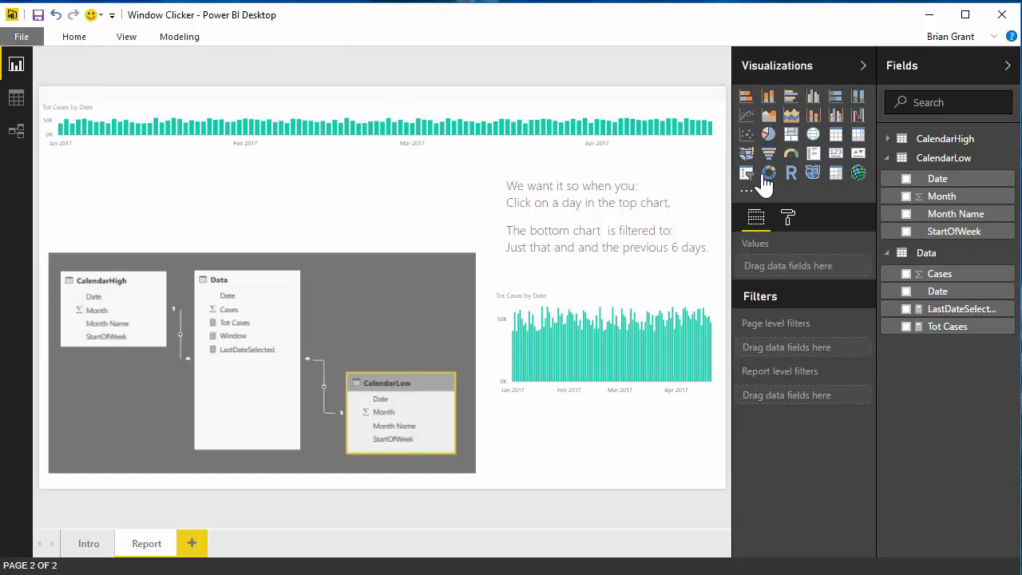
pyautogui.click(536, 124)
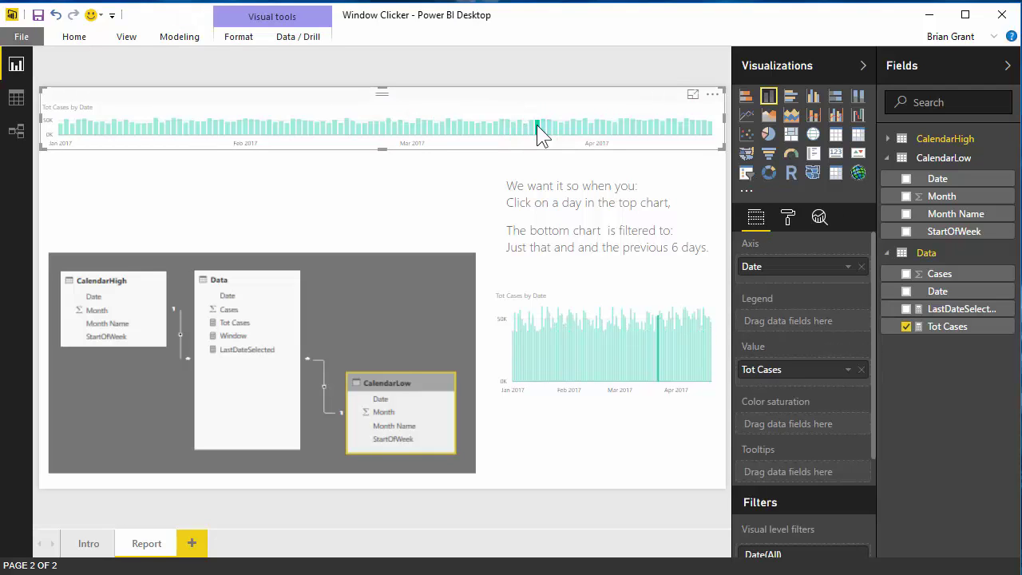
pyautogui.click(536, 125)
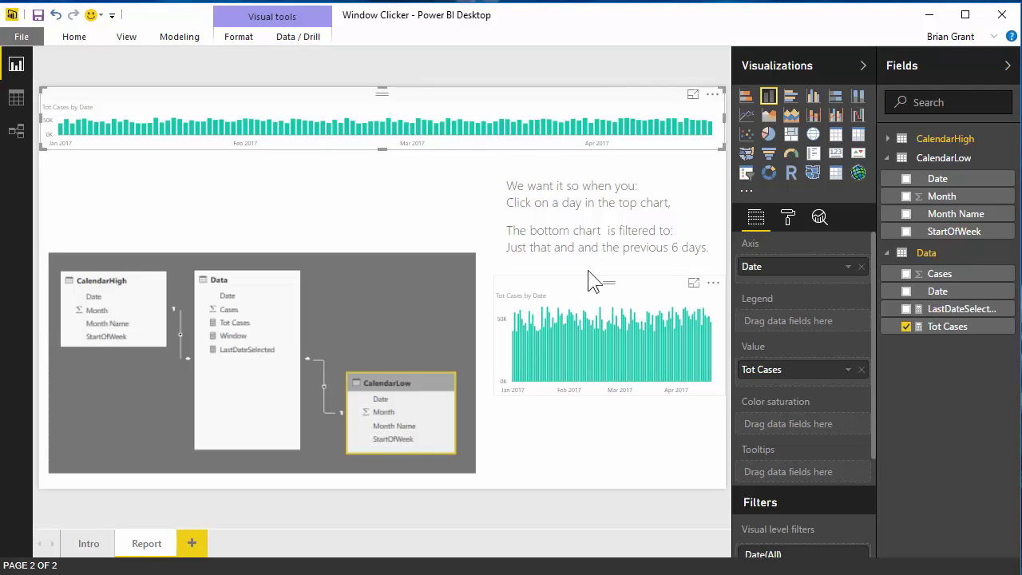
# Shrink the data model image and move it up to just below the top chart.
pyautogui.click(91, 254)
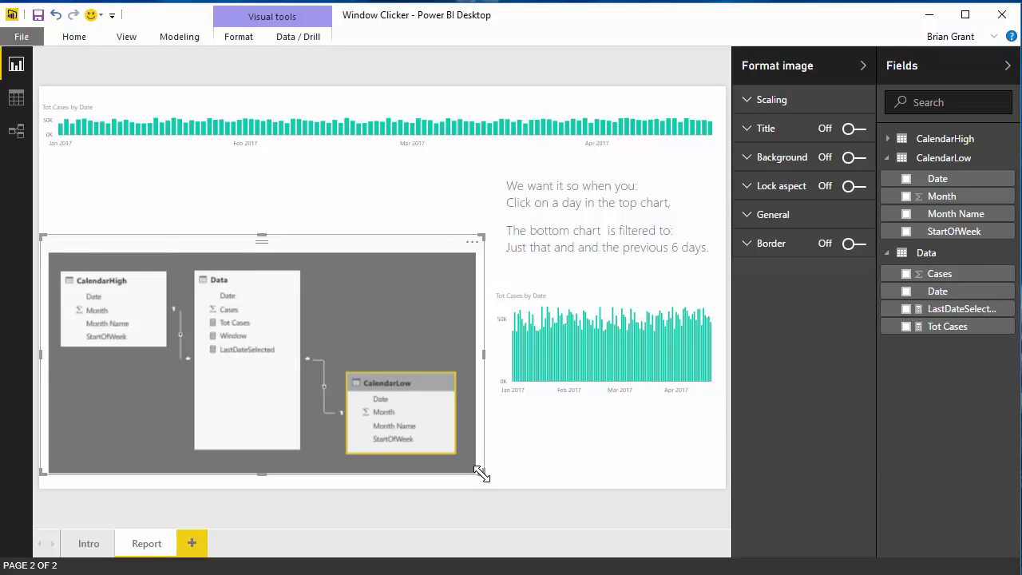
pyautogui.moveTo(481, 474); pyautogui.dragTo(416, 369)
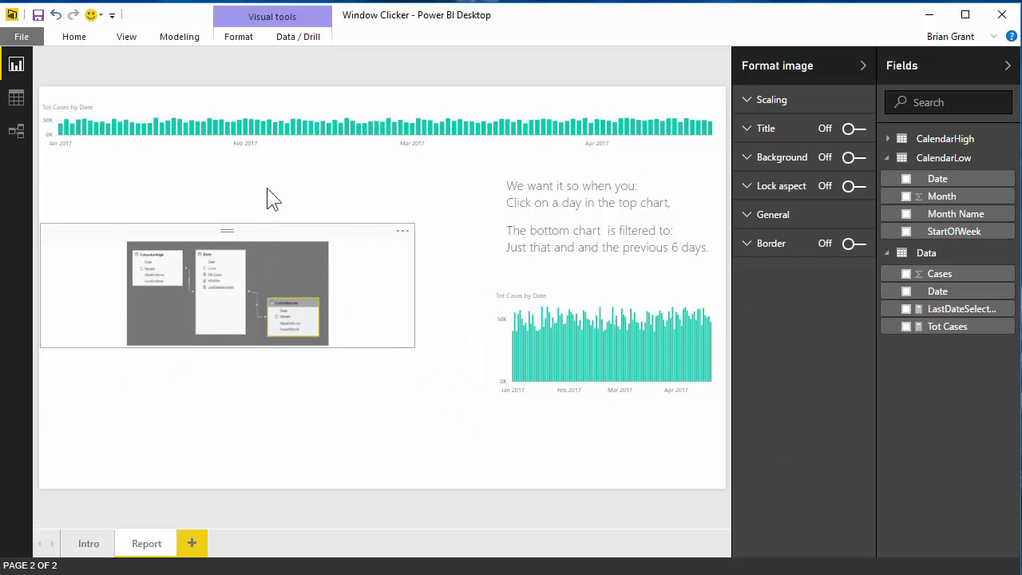
pyautogui.moveTo(272, 199); pyautogui.dragTo(269, 185)
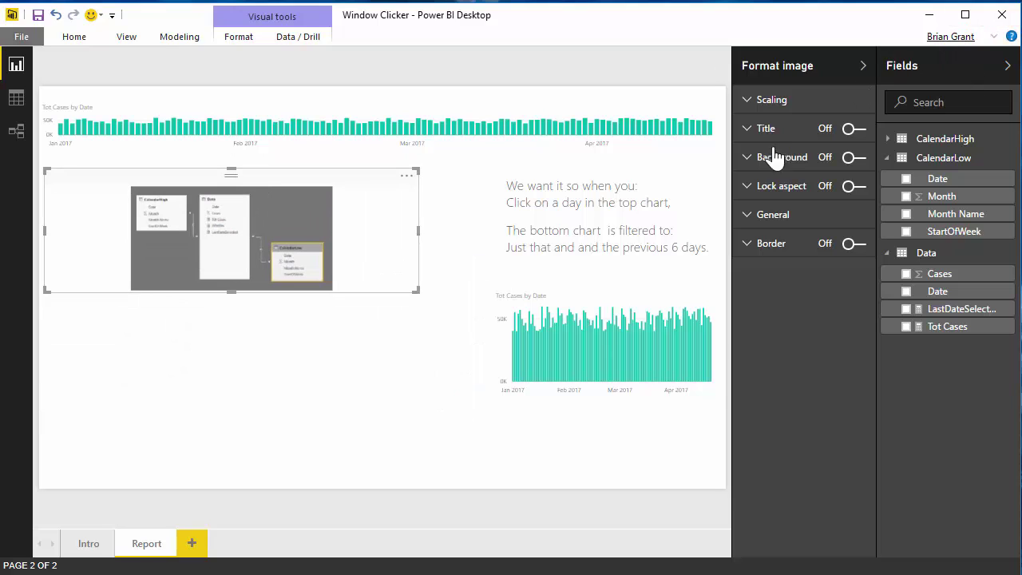
# Add a card showing LastDateSelected in the empty area below the model image and widen it to fit the full date and time.
pyautogui.click(392, 404)
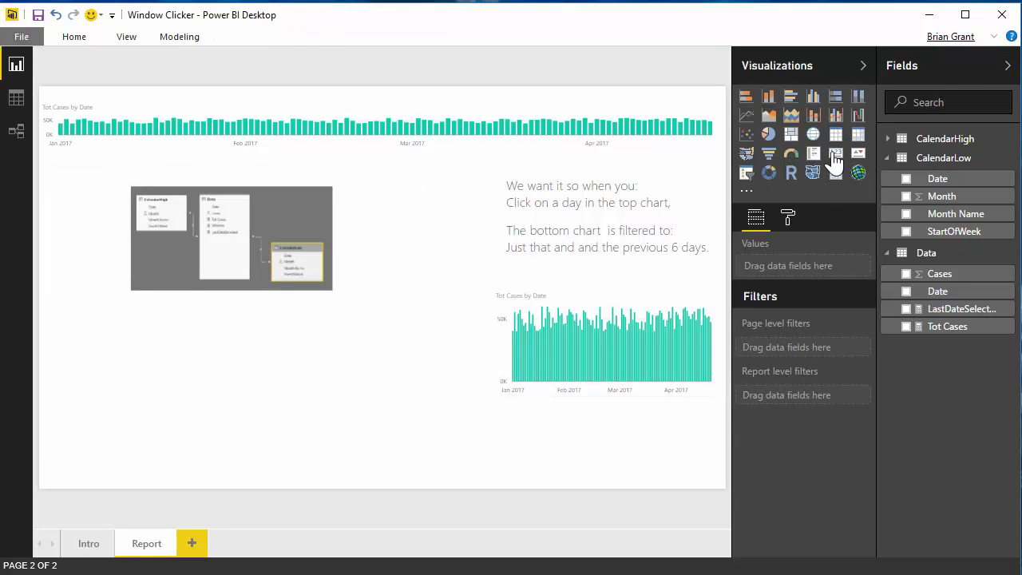
pyautogui.click(833, 155)
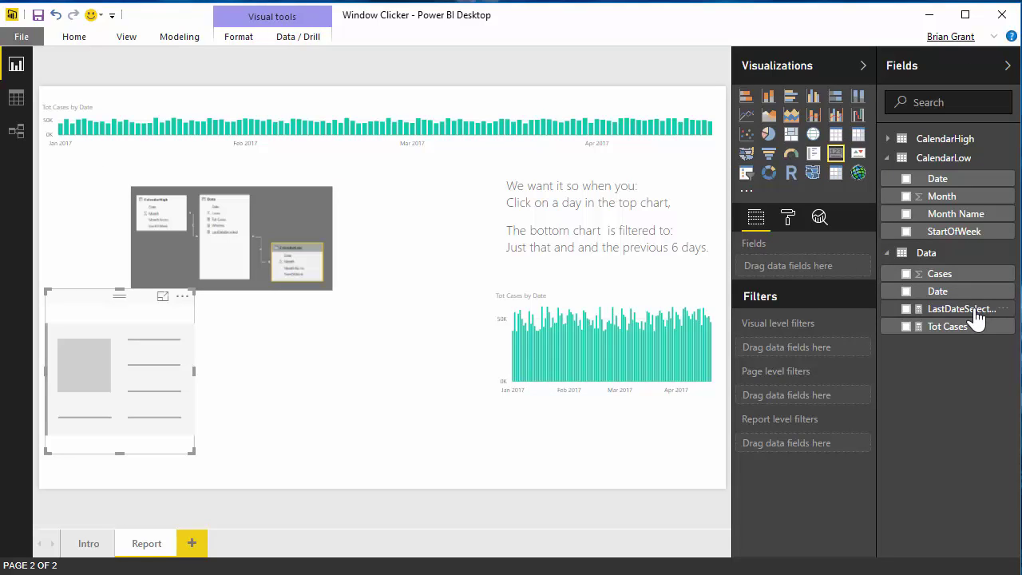
pyautogui.moveTo(975, 312); pyautogui.dragTo(798, 268)
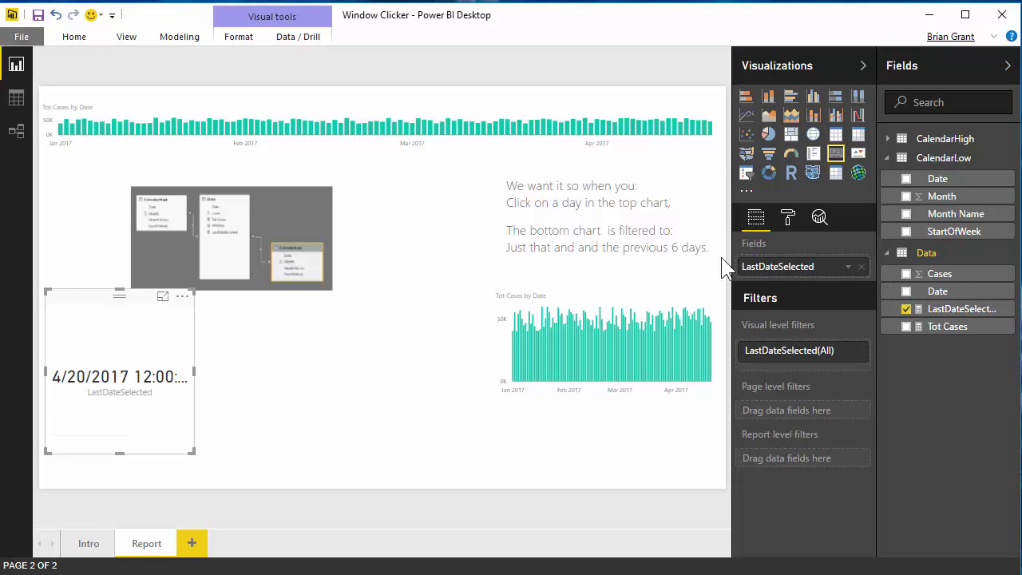
pyautogui.moveTo(194, 372); pyautogui.dragTo(330, 374)
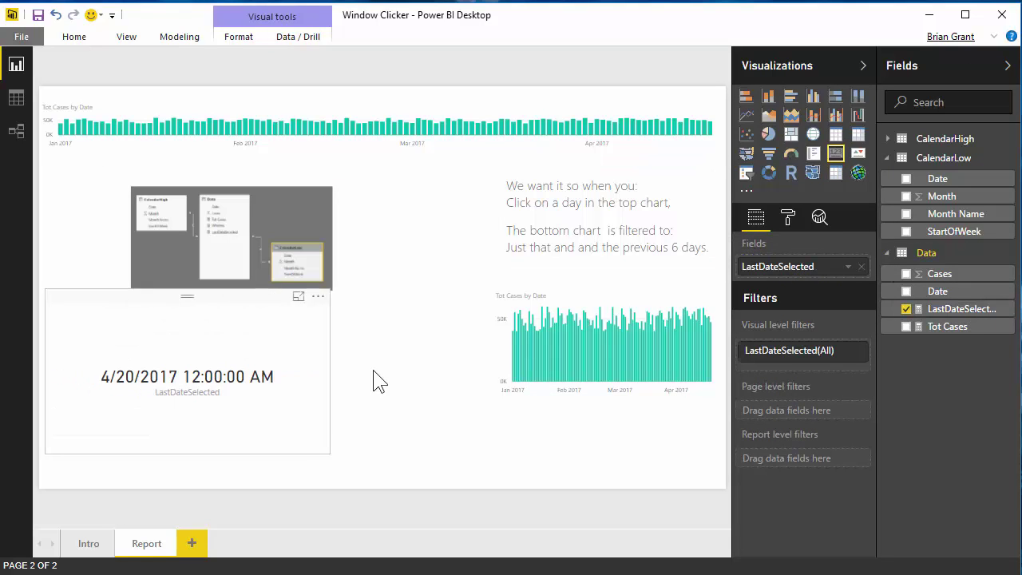
pyautogui.click(379, 381)
# Check the LastDateSelected card by selecting and clearing 4/20/2017, 3/26/2017 and 3/10/2017 in the top chart.
pyautogui.moveTo(710, 129)
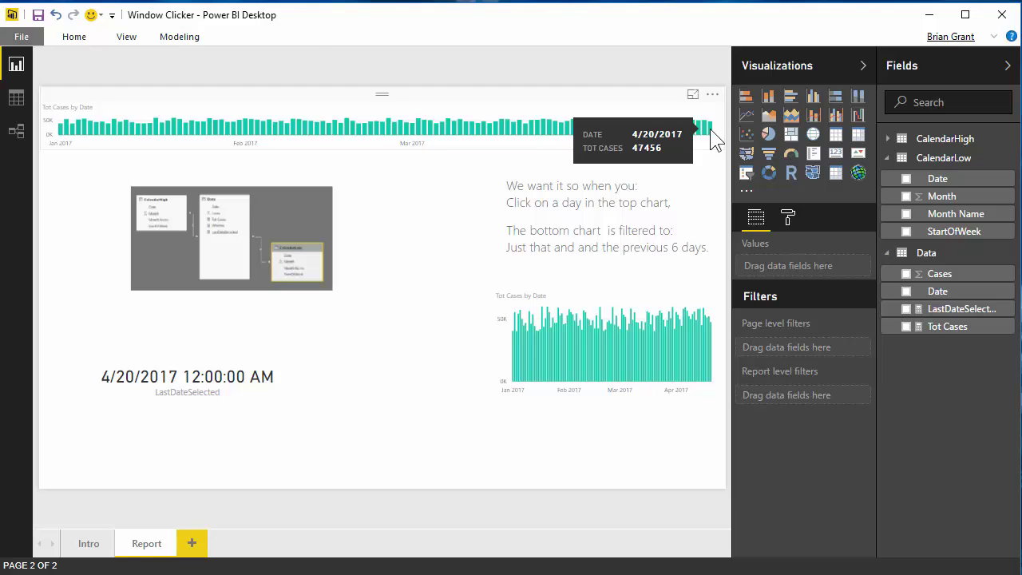
pyautogui.click(710, 130)
pyautogui.click(710, 130)
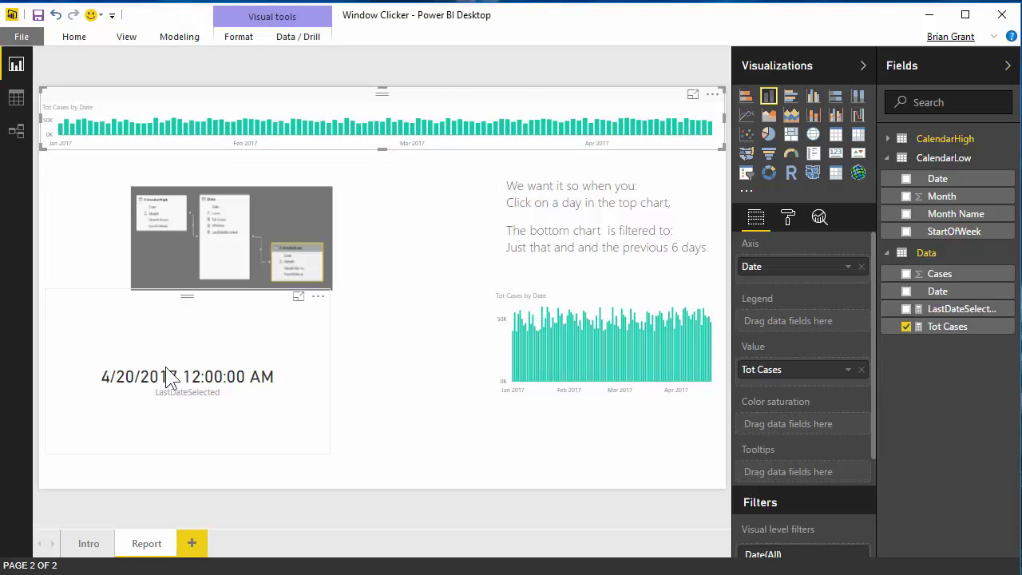
pyautogui.click(561, 142)
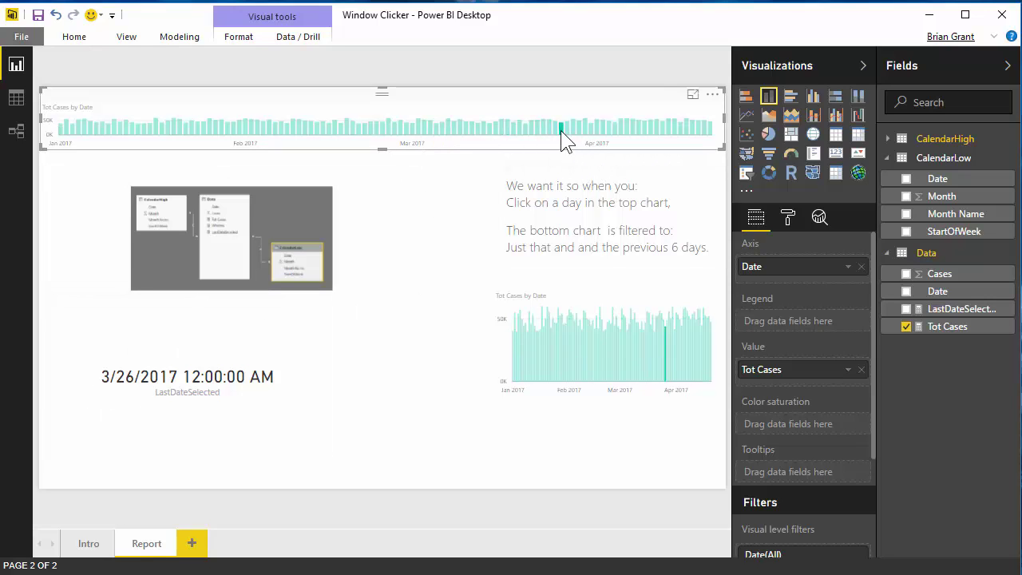
pyautogui.moveTo(561, 130)
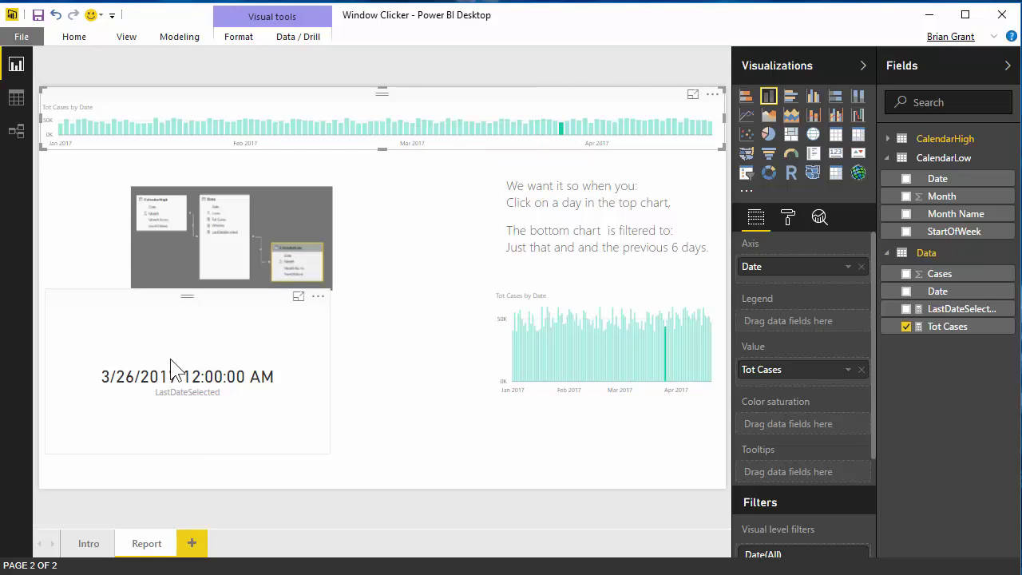
pyautogui.click(468, 124)
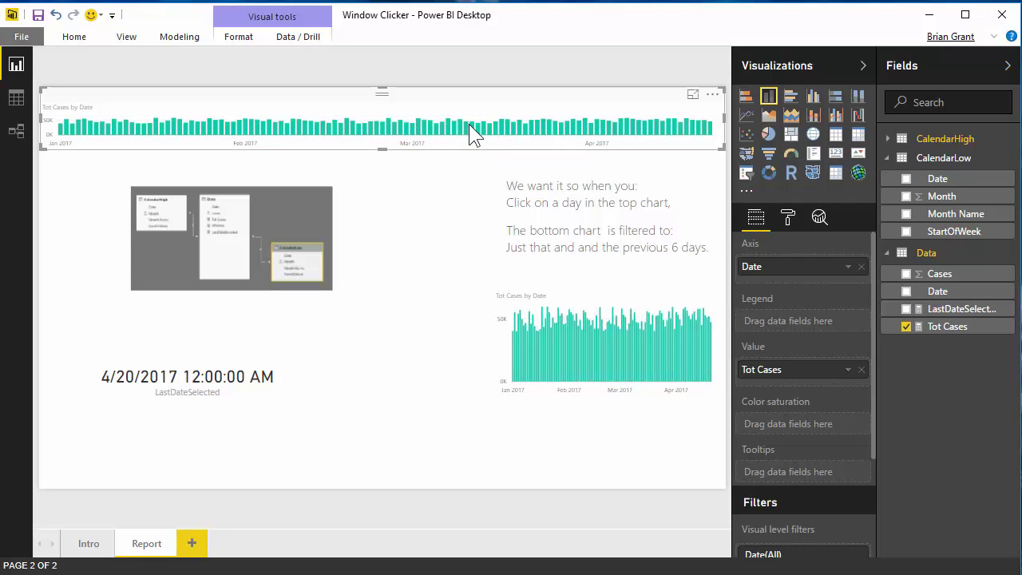
pyautogui.click(465, 126)
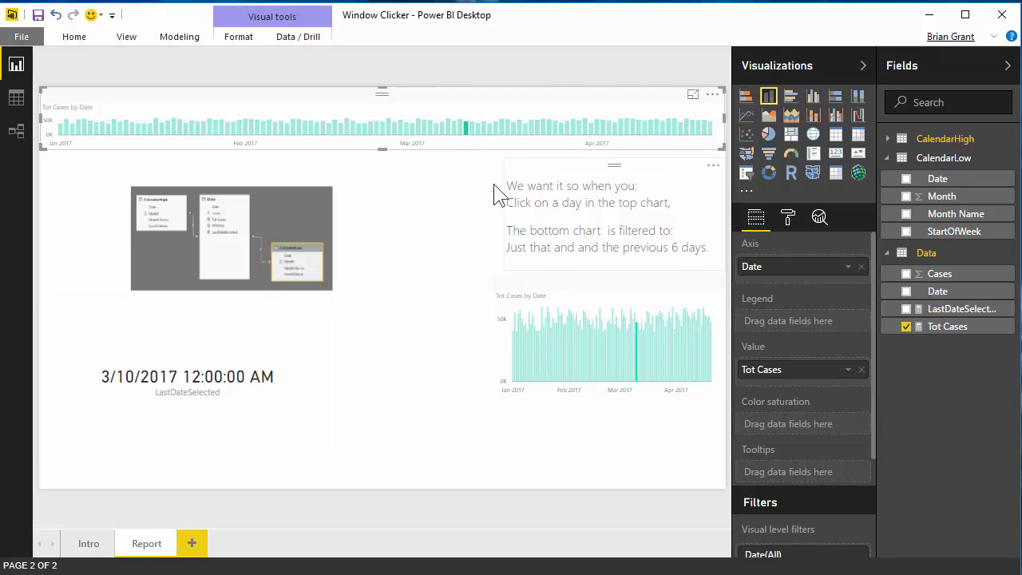
pyautogui.click(464, 132)
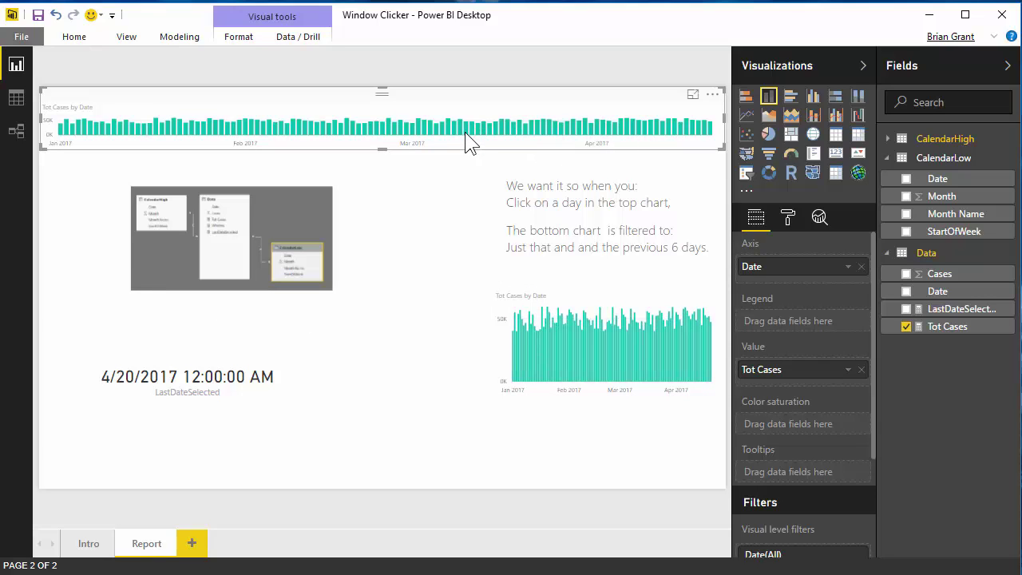
# Set the top chart's interaction with the bottom chart to Filter instead of highlight, and leave interaction editing.
pyautogui.click(237, 36)
pyautogui.click(30, 72)
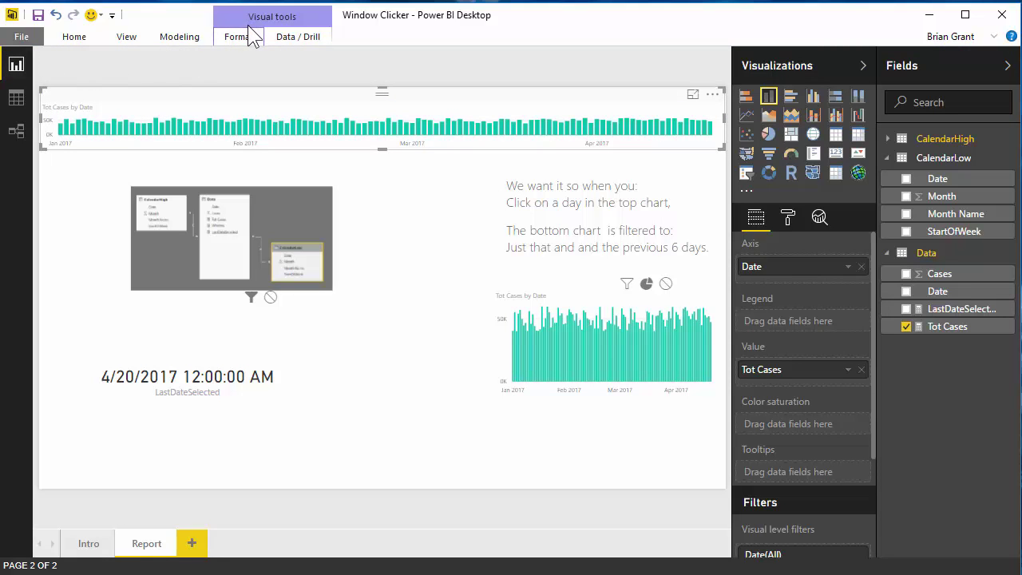
pyautogui.click(627, 284)
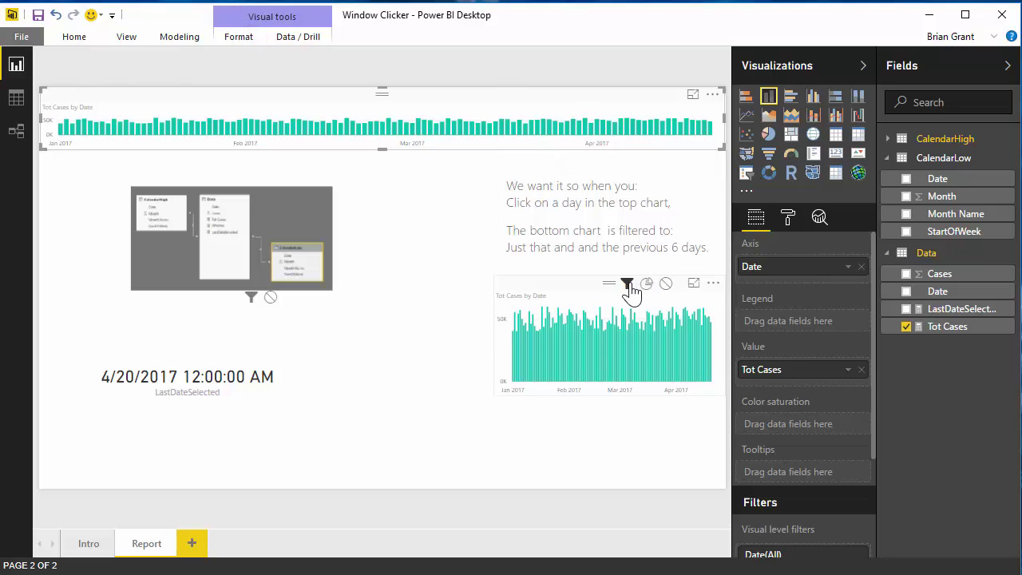
pyautogui.click(232, 38)
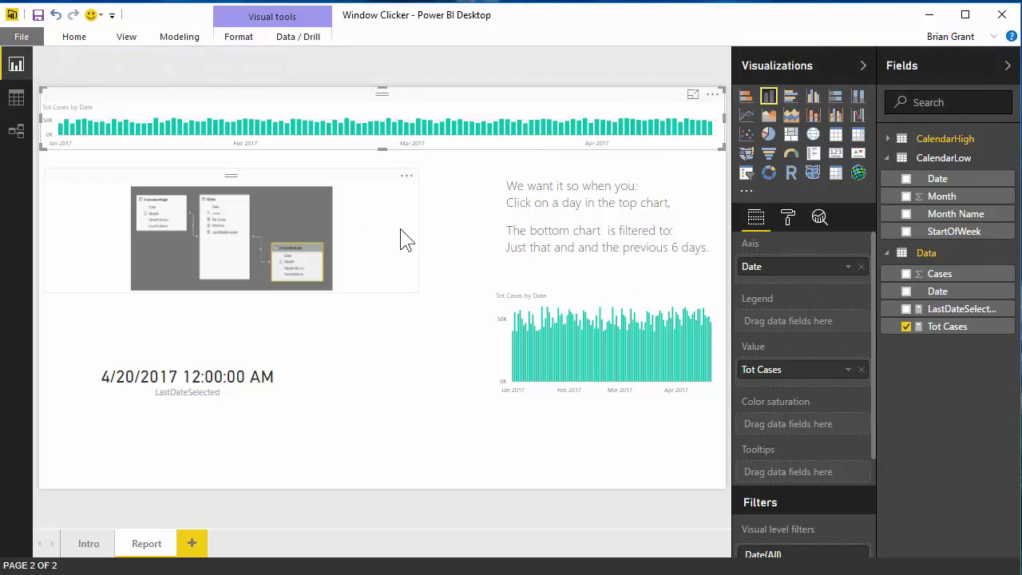
pyautogui.click(478, 150)
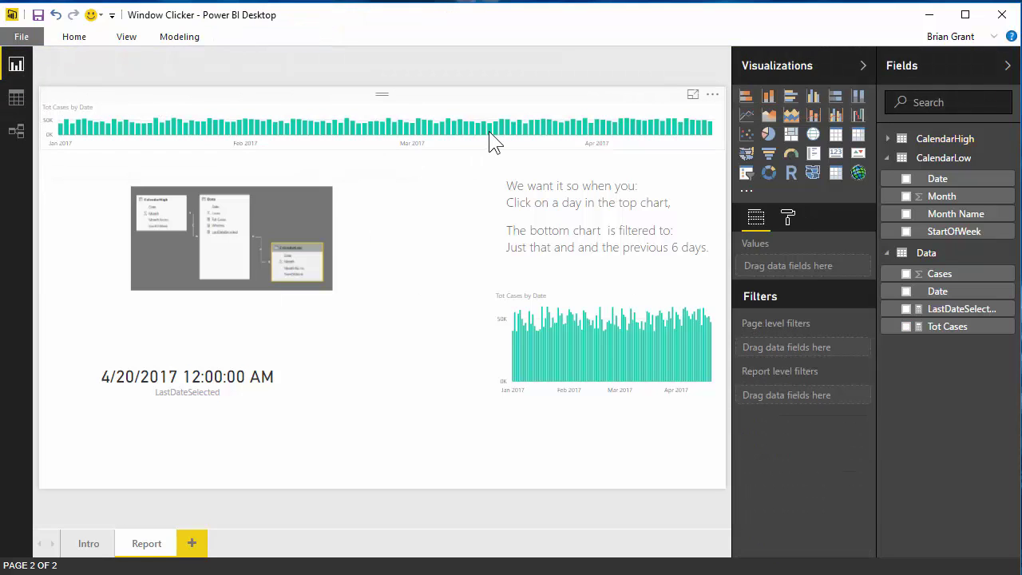
pyautogui.click(489, 130)
pyautogui.click(487, 131)
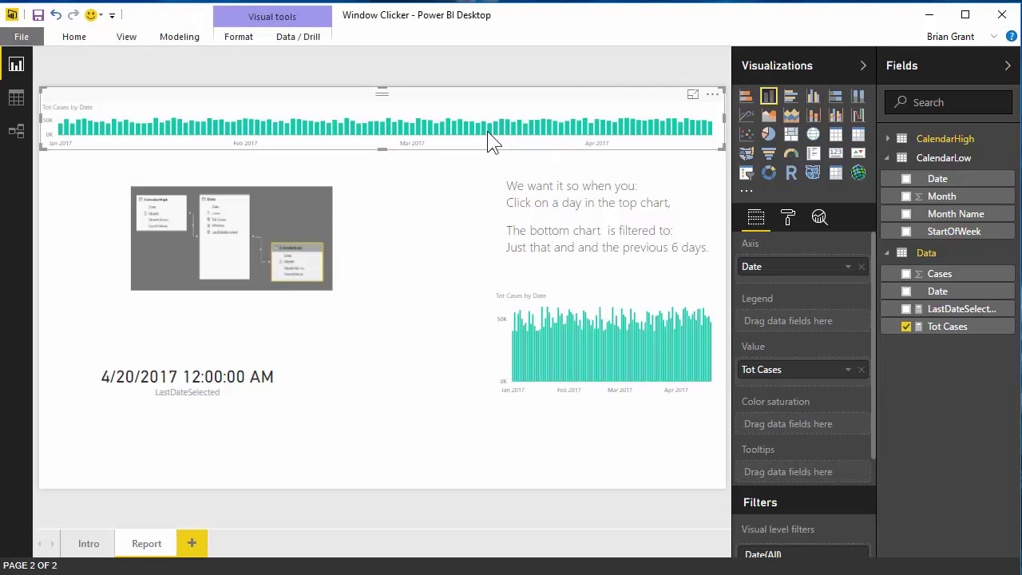
# With the bottom chart selected, create a measure named Tot Cases Window in the Data table and begin its formula with IF(.
pyautogui.click(623, 296)
pyautogui.rightClick(924, 255)
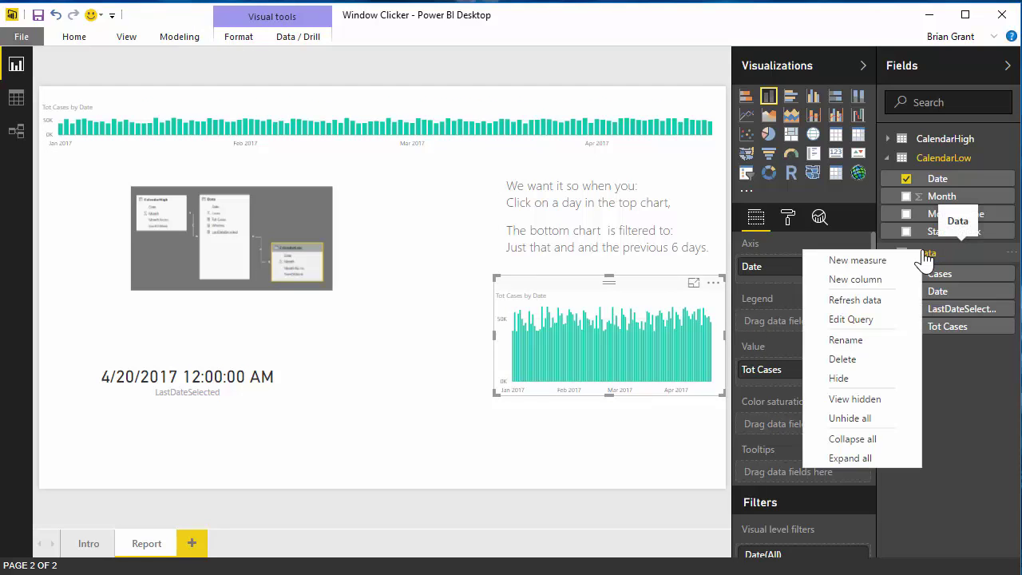
pyautogui.click(880, 268)
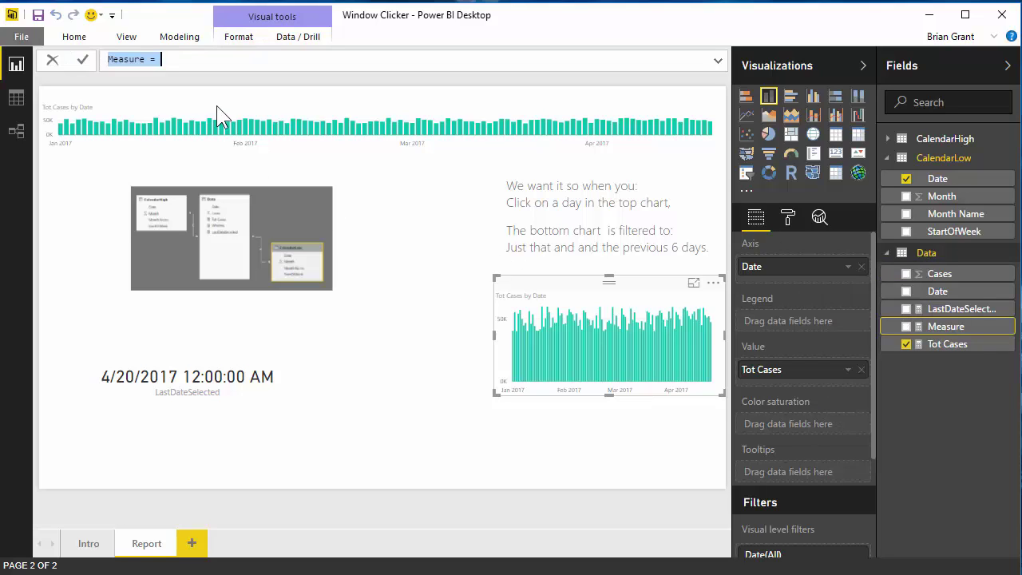
pyautogui.write('Tot Cas')
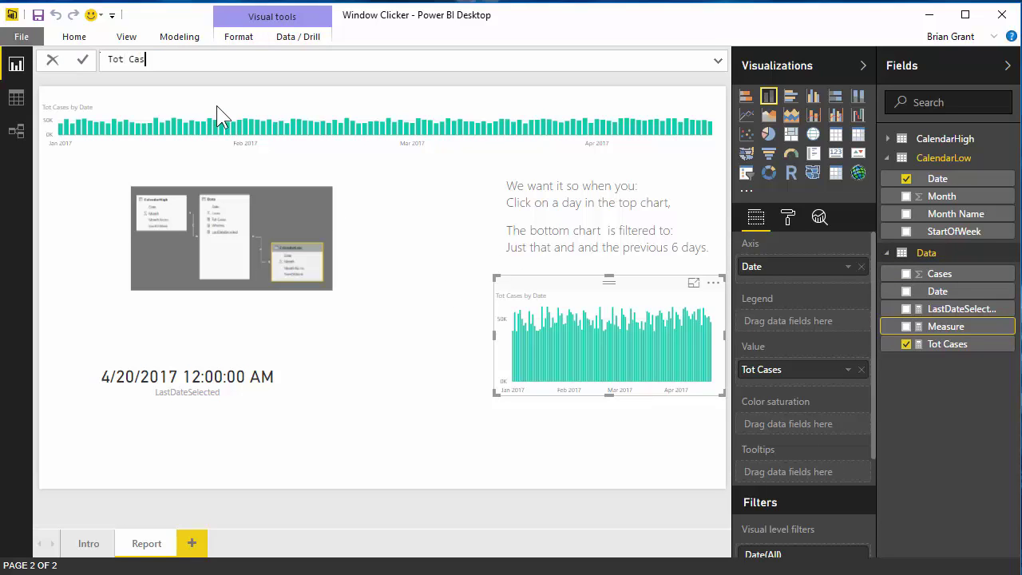
pyautogui.write('es Window =')
pyautogui.hotkey('shift', 'Return')
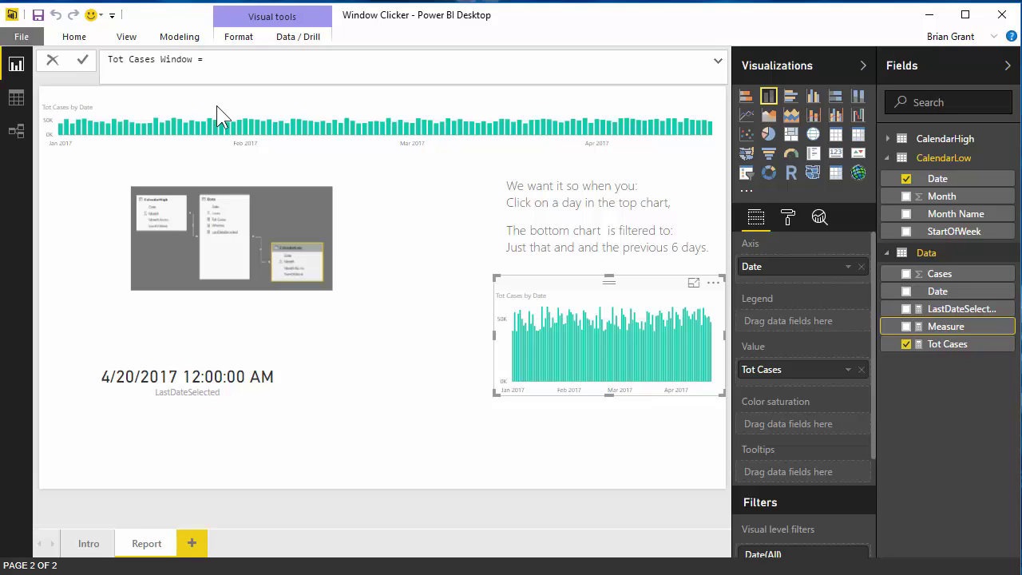
pyautogui.write('IF(')
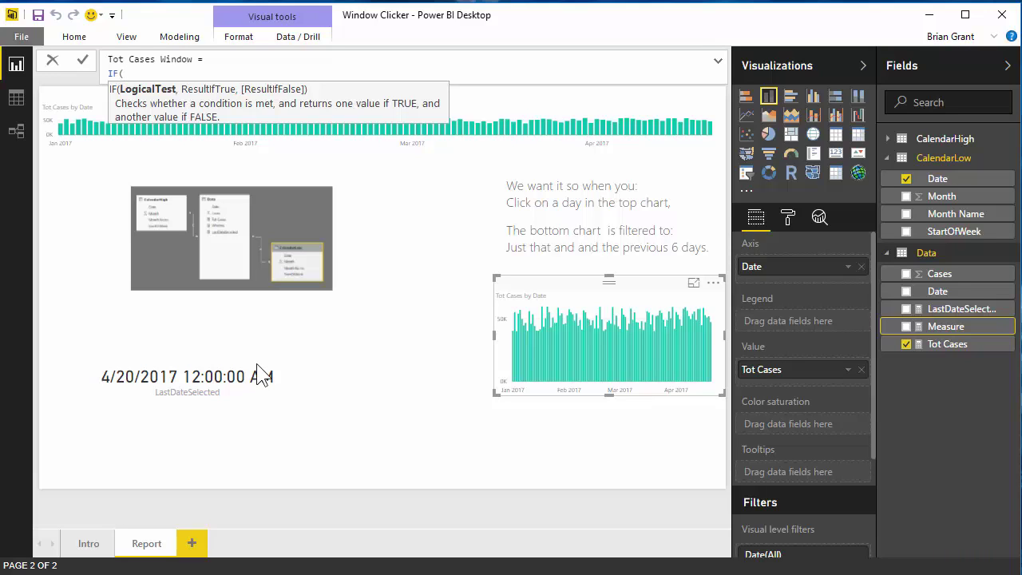
pyautogui.hotkey('shift', 'Return')
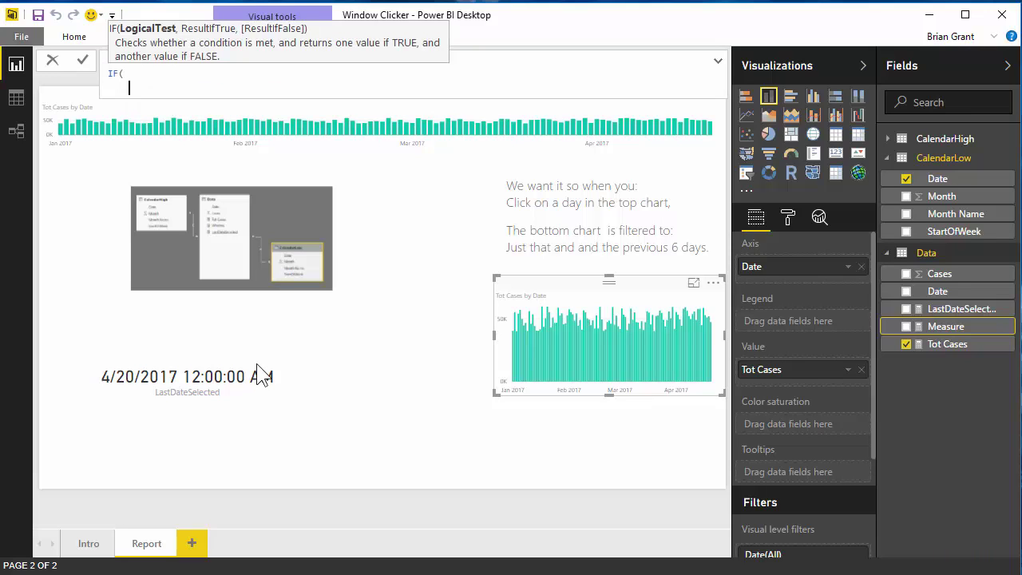
# Enter VALUES(CalendarLow[Date]) as the start of the IF function's logical test.
pyautogui.write('VALUES')
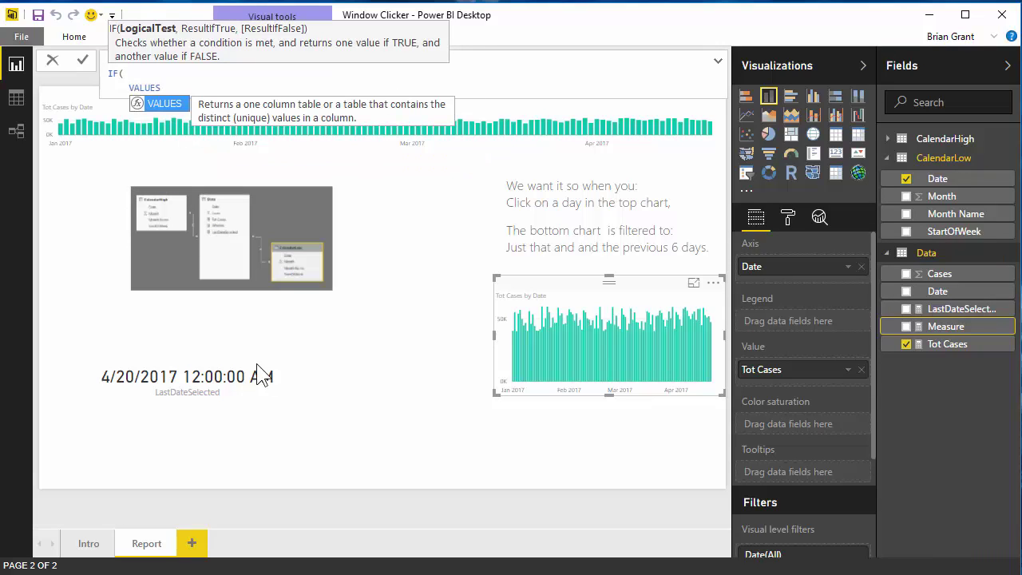
pyautogui.write('(')
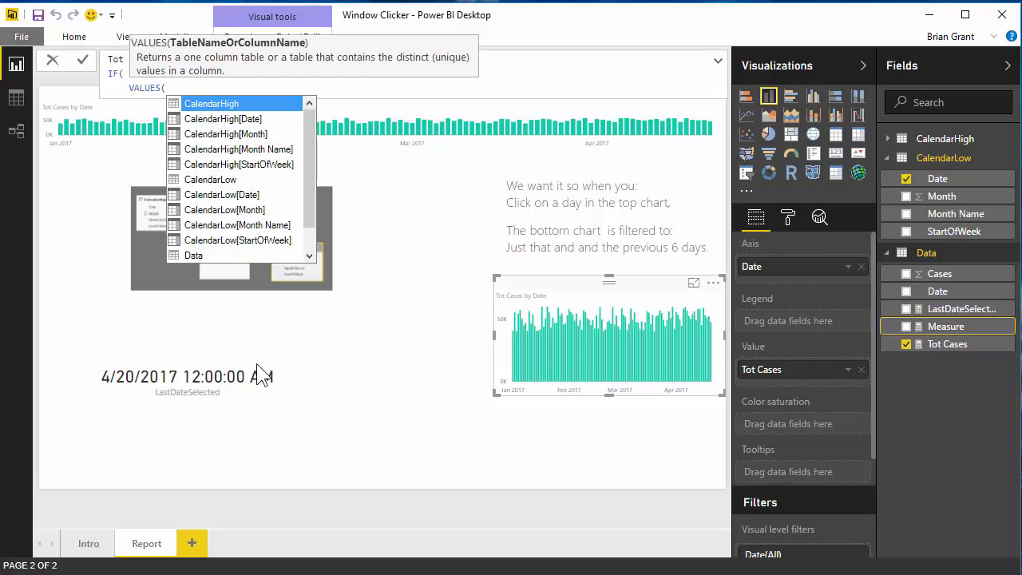
pyautogui.press('Down')
pyautogui.press('Down')
pyautogui.press('Down')
pyautogui.press('Down')
pyautogui.press('Down')
pyautogui.press('Down')
pyautogui.press('Tab')
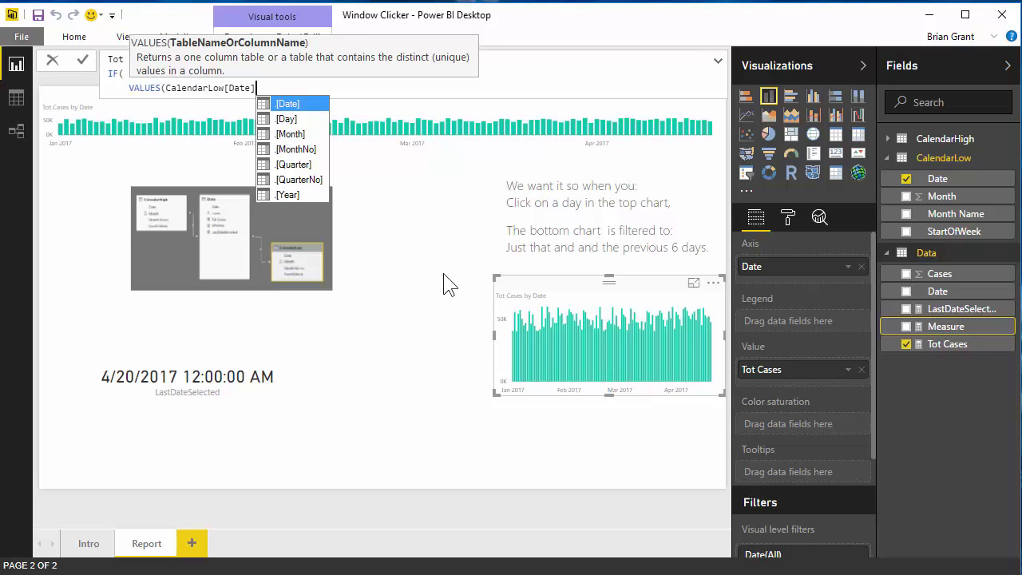
pyautogui.write(')')
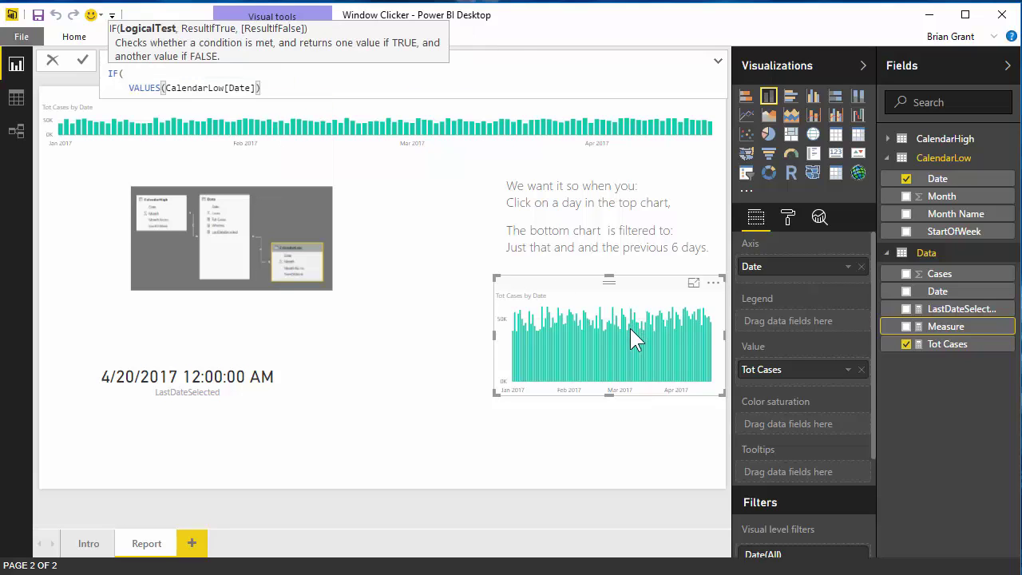
# Complete the first condition with <= [LastDateSelected] + 0 and start a new formula line.
pyautogui.write(' <=')
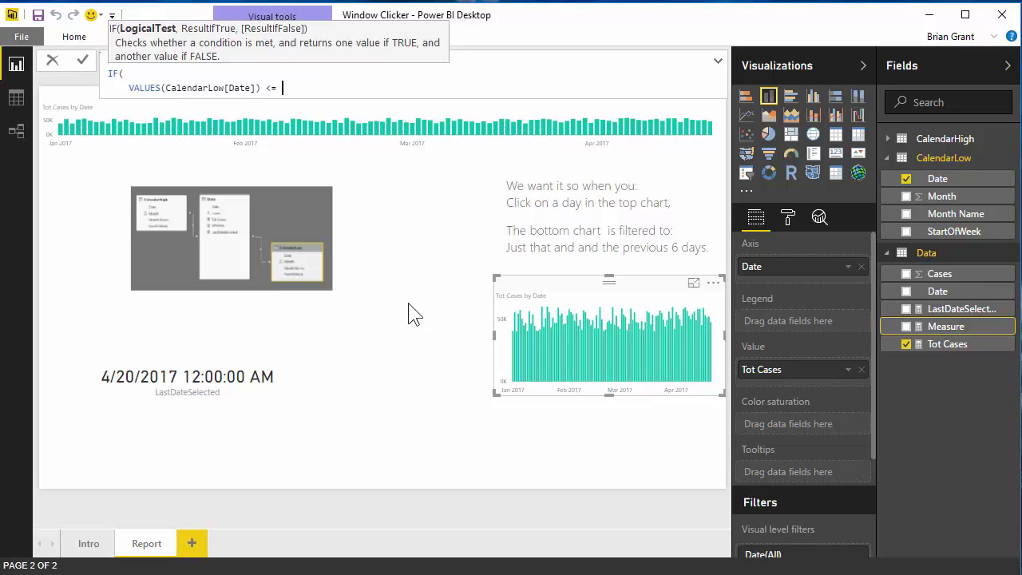
pyautogui.write(' [L')
pyautogui.press('Tab')
pyautogui.write('+ 0,')
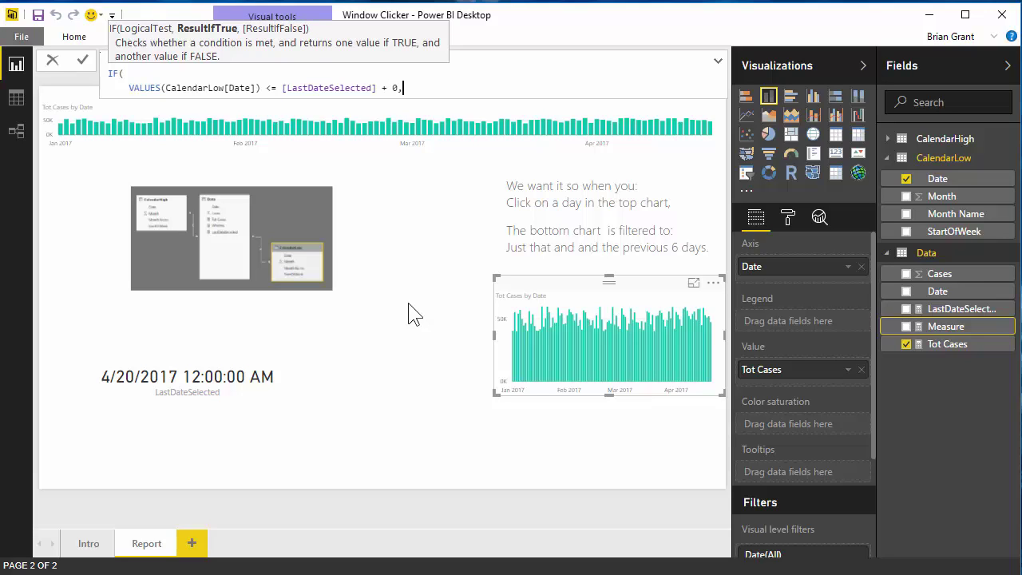
pyautogui.press('BackSpace')
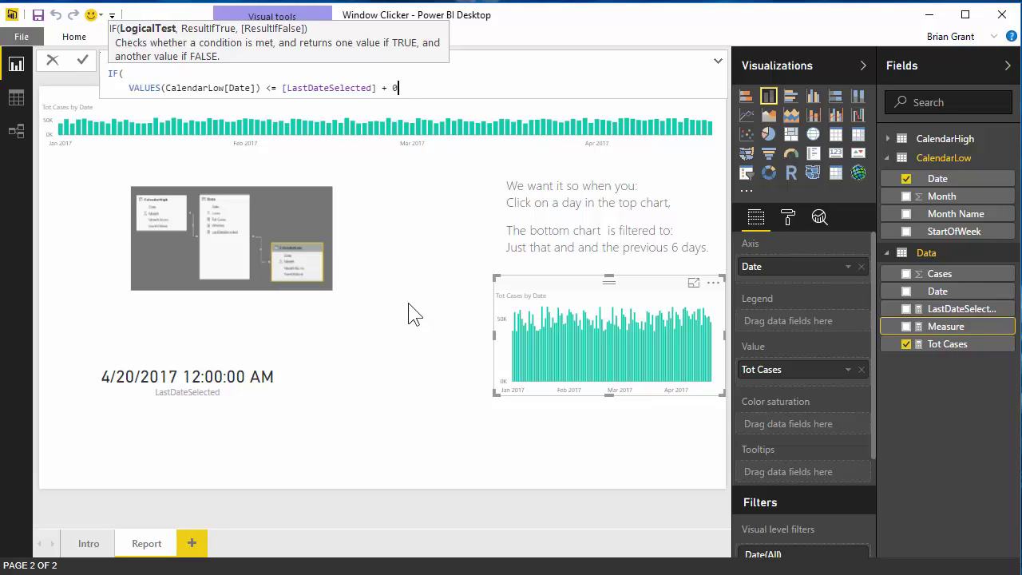
pyautogui.hotkey('shift', 'Return')
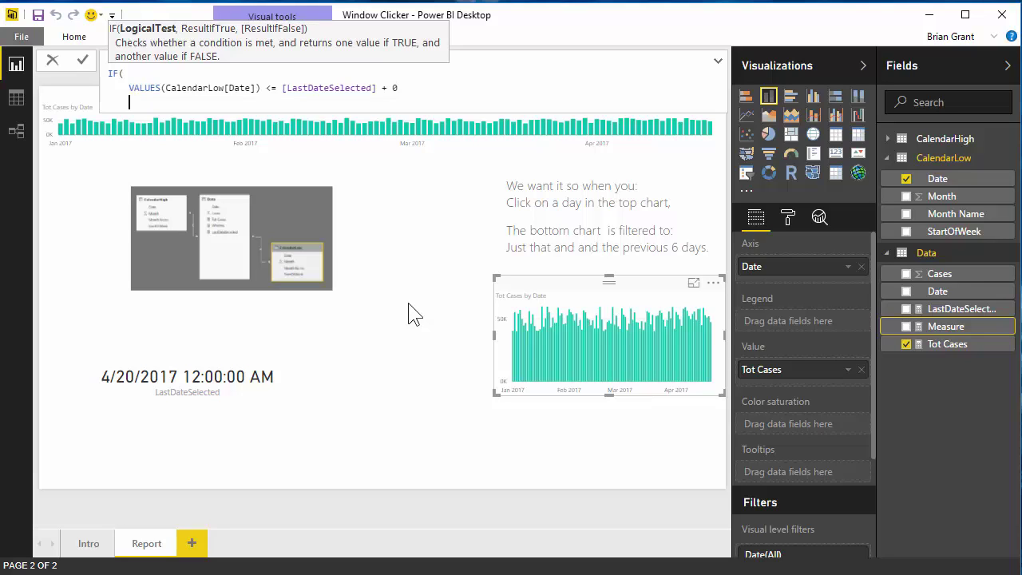
# Add an && operator and begin a second condition with VALUES(CalendarLow[Date]) on the following line.
pyautogui.write('&&')
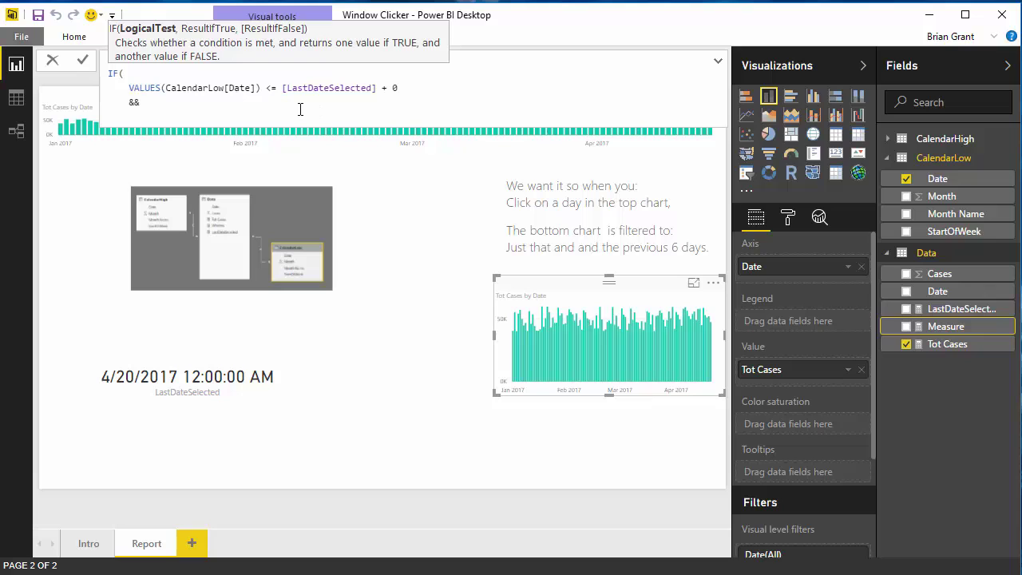
pyautogui.press('Return')
pyautogui.write('VALES')
pyautogui.press('BackSpace')
pyautogui.press('BackSpace')
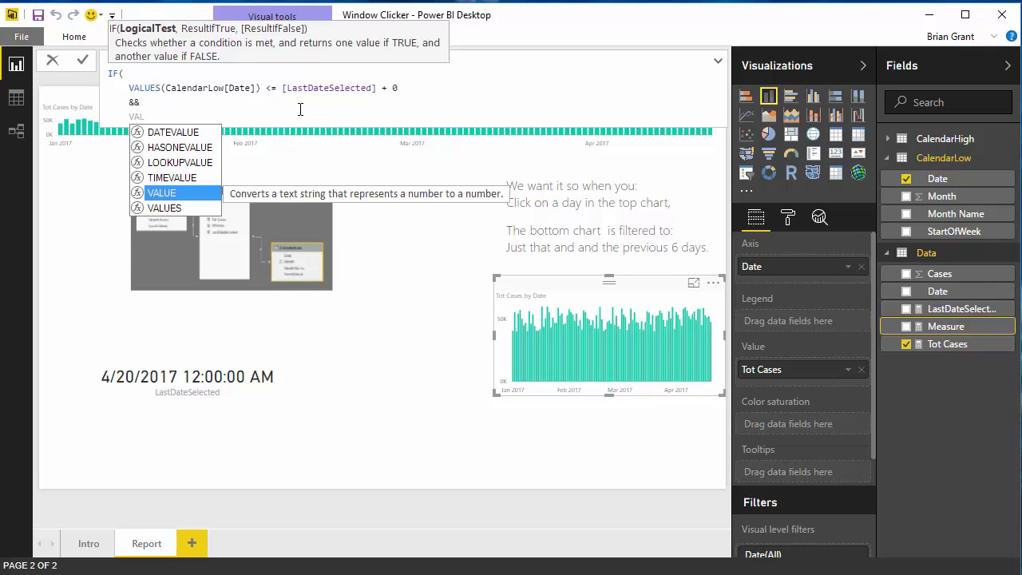
pyautogui.write('UES')
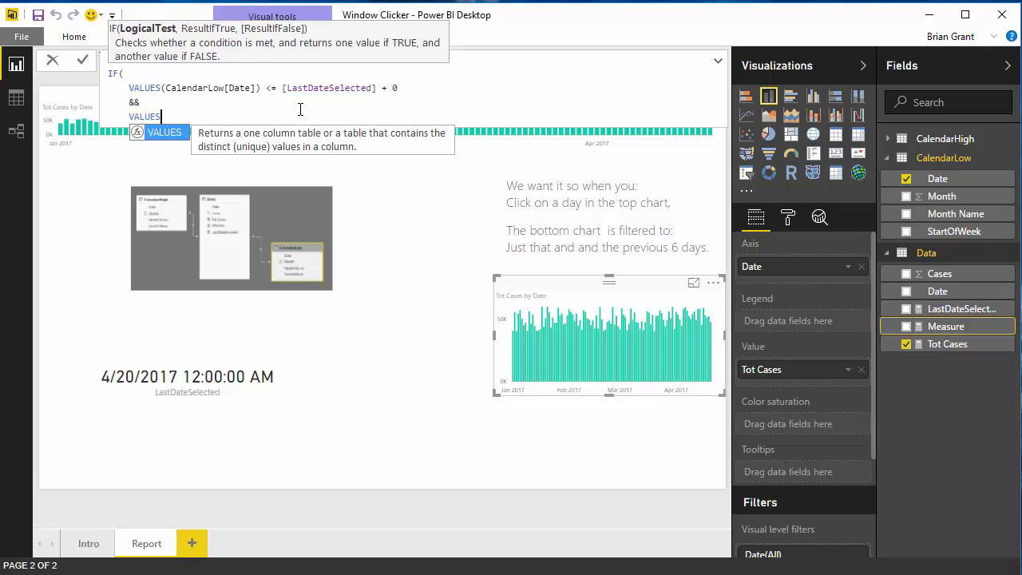
pyautogui.write('(')
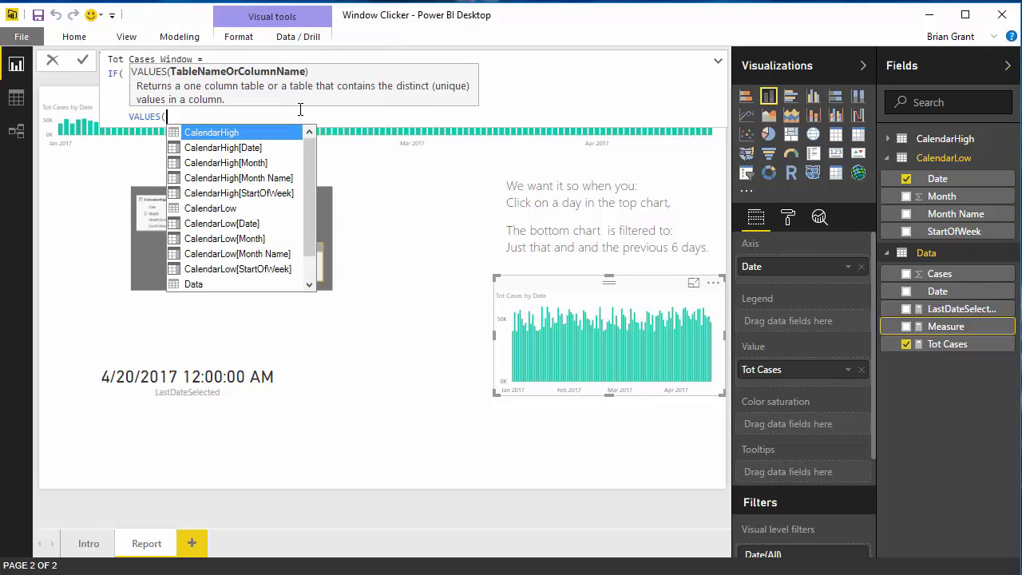
pyautogui.write('C')
pyautogui.press('Down')
pyautogui.press('Down')
pyautogui.press('Down')
pyautogui.press('Down')
pyautogui.press('Down')
pyautogui.press('Down')
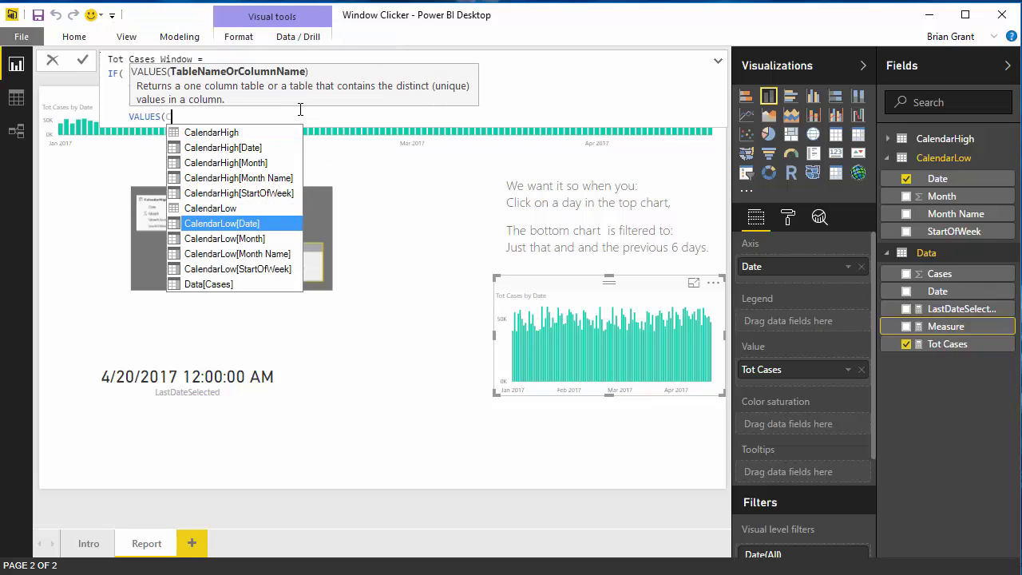
pyautogui.press('Tab')
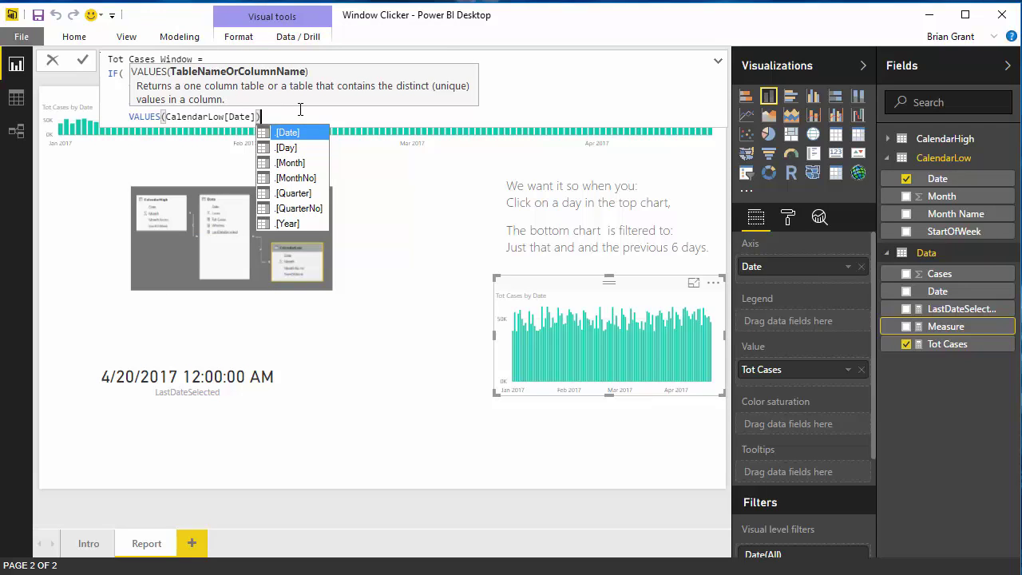
pyautogui.write(')')
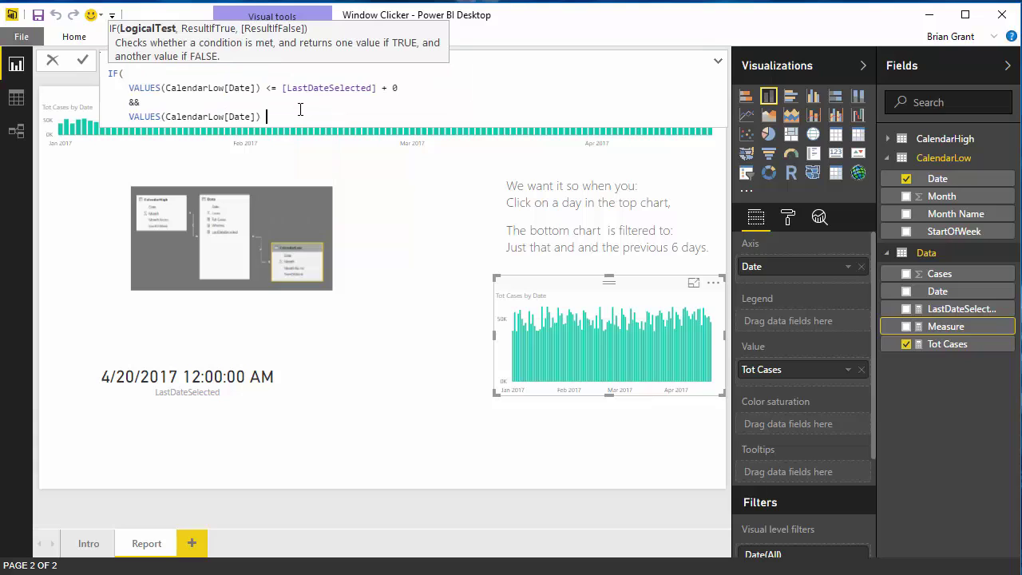
# Complete the second condition with >= [LastDateSelected] - 6.
pyautogui.write(' >= [L')
pyautogui.press('Tab')
pyautogui.write('+ 6')
pyautogui.hotkey('shift', 'Left')
pyautogui.hotkey('shift', 'Left')
pyautogui.write('-')
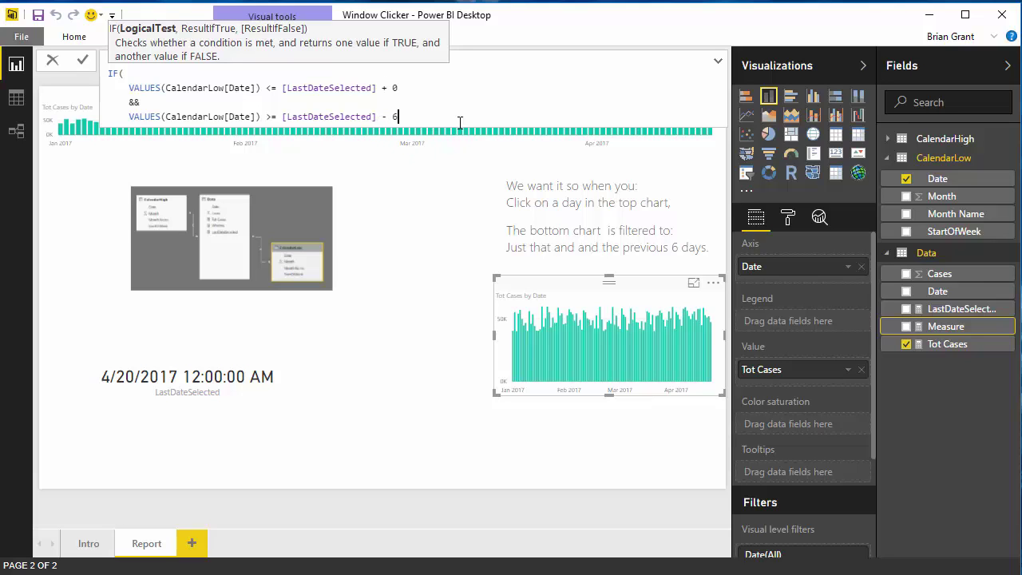
# Begin the IF function's true result with CALCULATE( and [Tot Cases] as its expression on a separate line.
pyautogui.write(',')
pyautogui.hotkey('shift', 'Return')
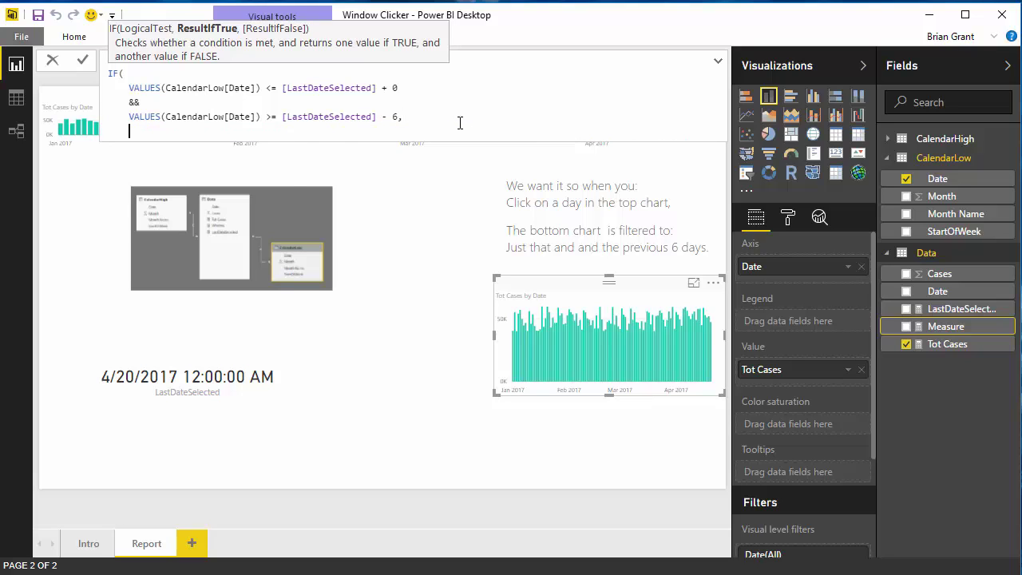
pyautogui.write('CAL')
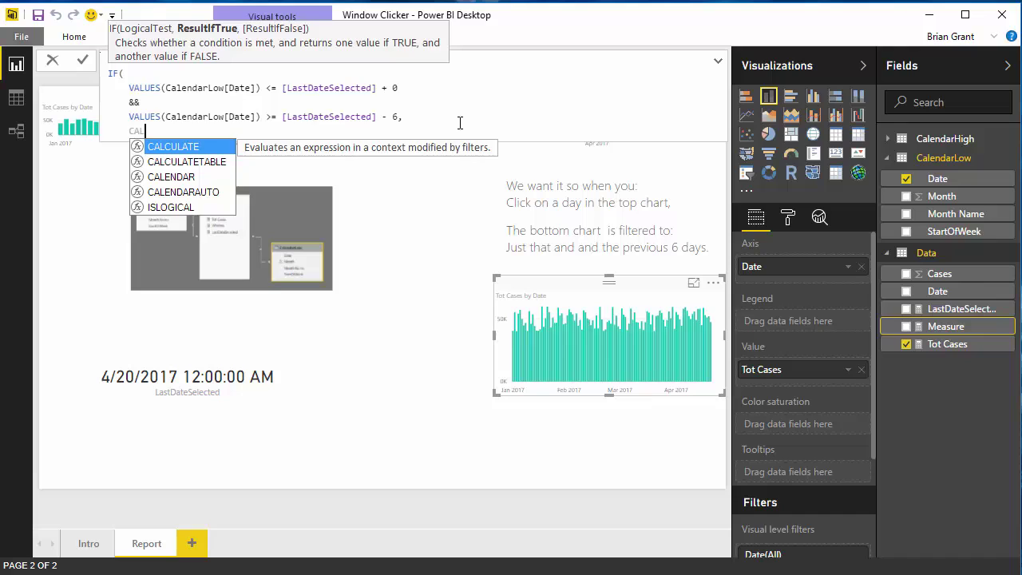
pyautogui.press('Tab')
pyautogui.write('(')
pyautogui.hotkey('shift', 'Return')
pyautogui.write('[T')
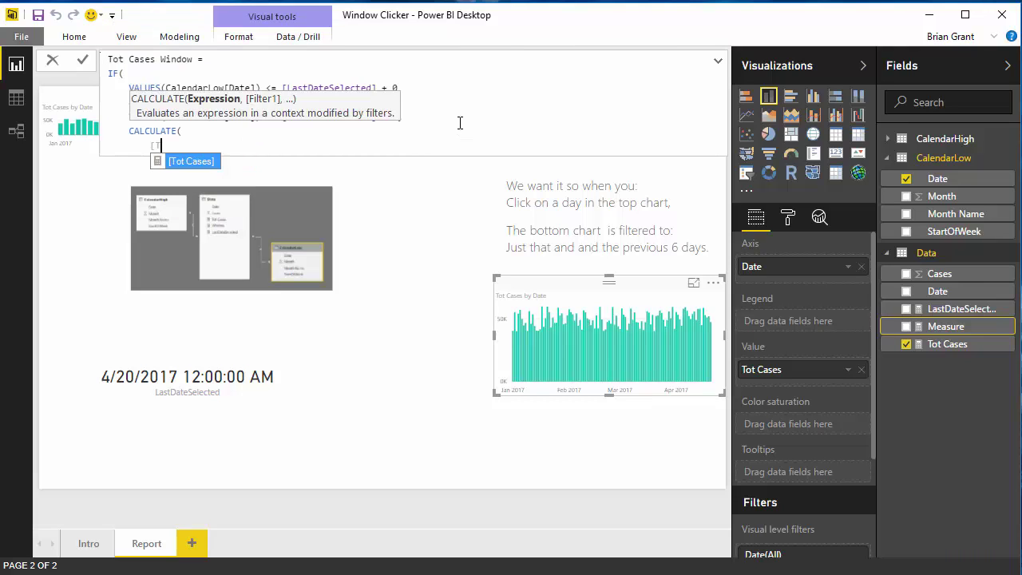
pyautogui.press('Tab')
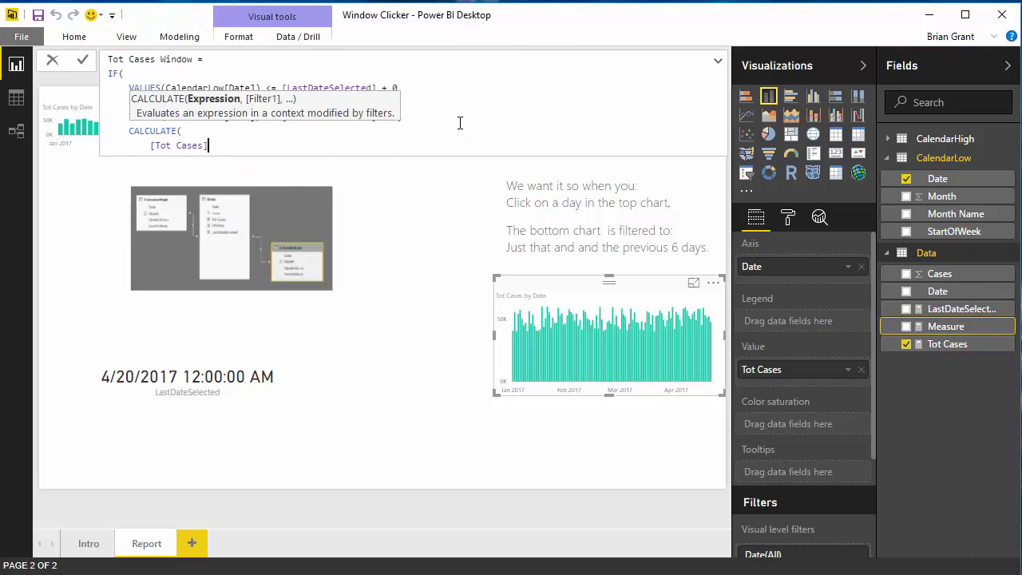
pyautogui.write(',')
pyautogui.hotkey('shift', 'Return')
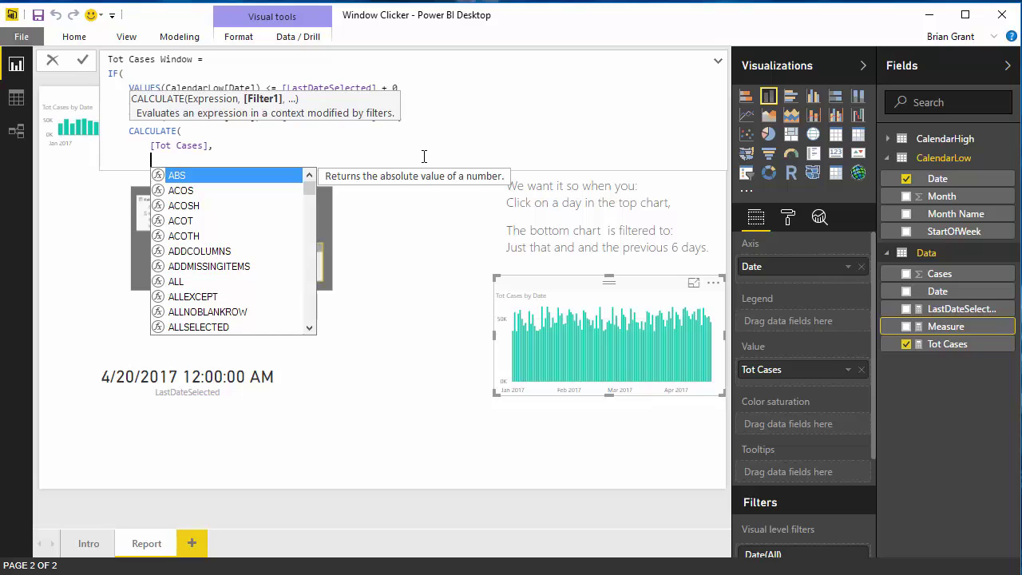
# Add ALL( CalendarHigh ) as the filter argument of CALCULATE.
pyautogui.write('ALL(')
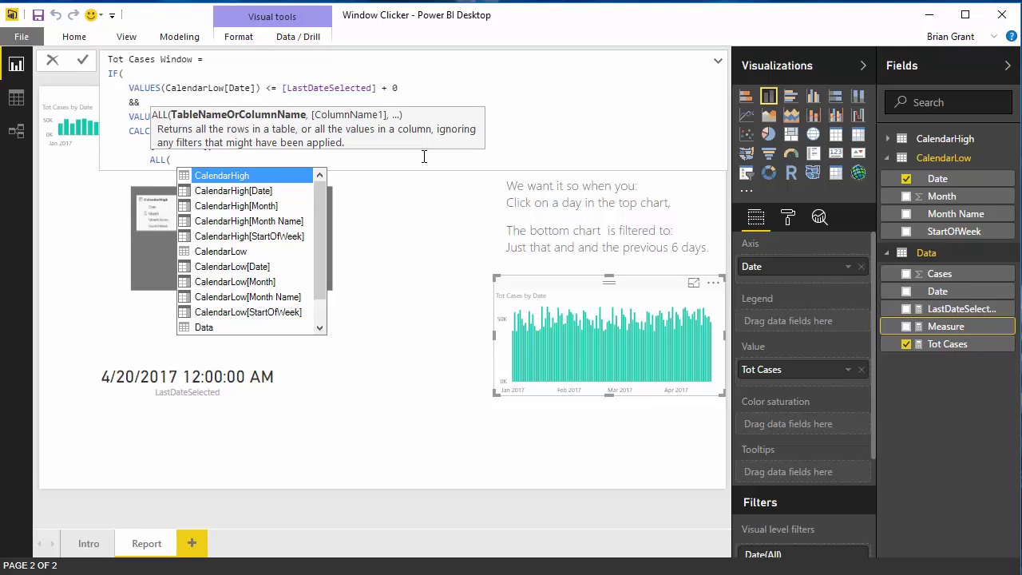
pyautogui.press('Down')
pyautogui.press('Down')
pyautogui.press('Down')
pyautogui.press('Up')
pyautogui.press('Up')
pyautogui.press('Up')
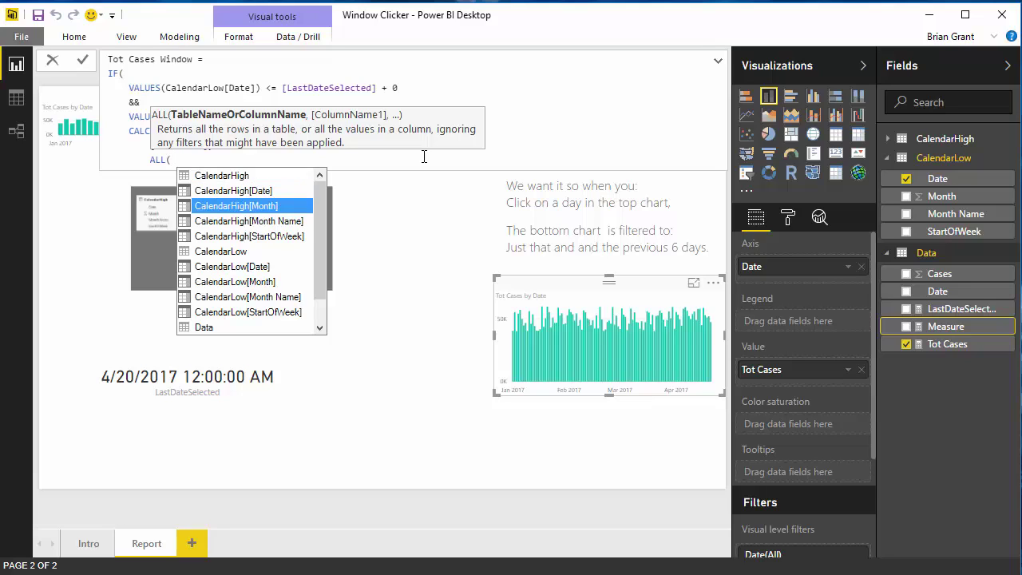
pyautogui.press('Tab')
pyautogui.write(')')
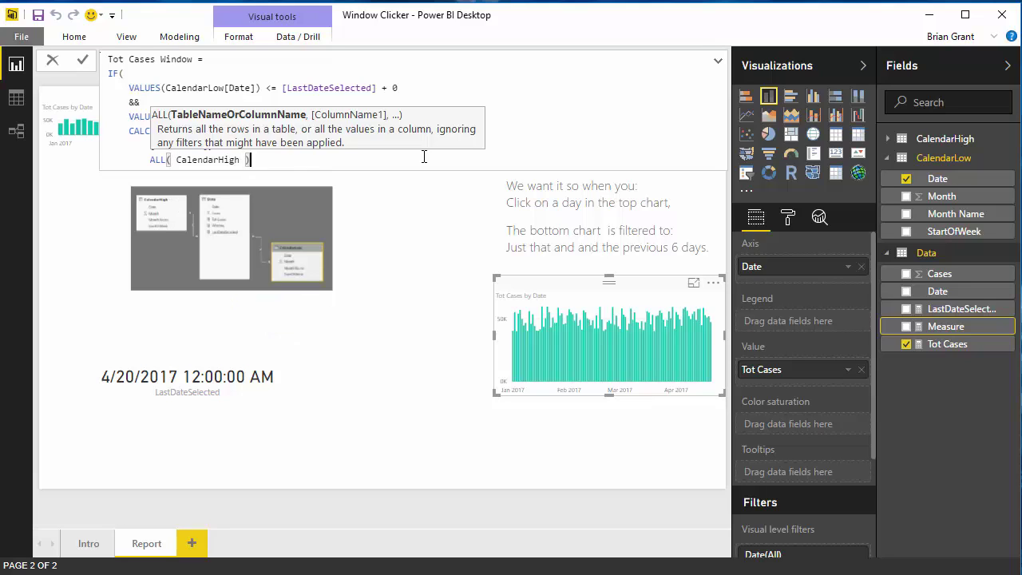
# Close the CALCULATE call on its own line and add BLANK() as the IF function's false result.
pyautogui.hotkey('shift', 'Return')
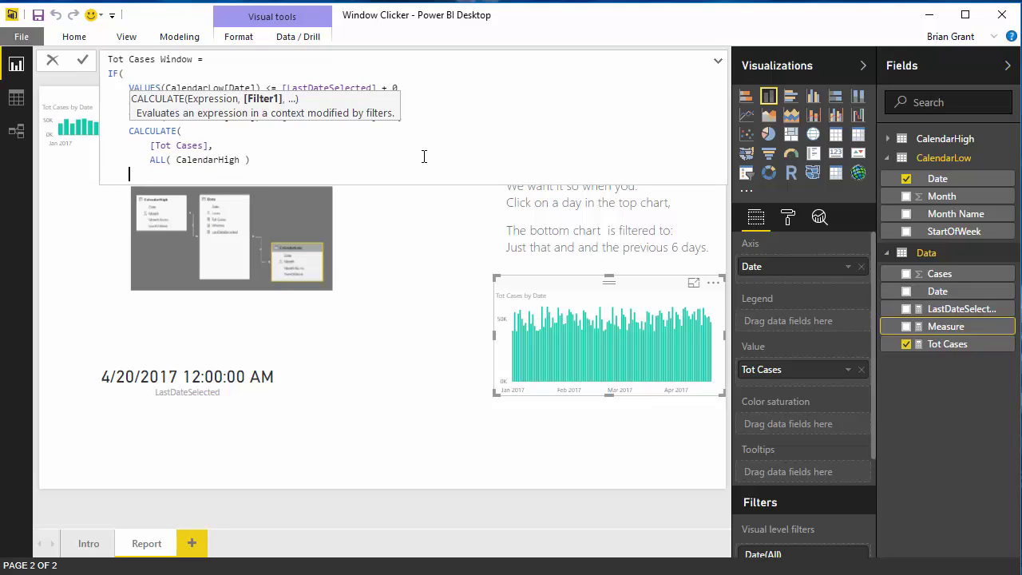
pyautogui.write(')')
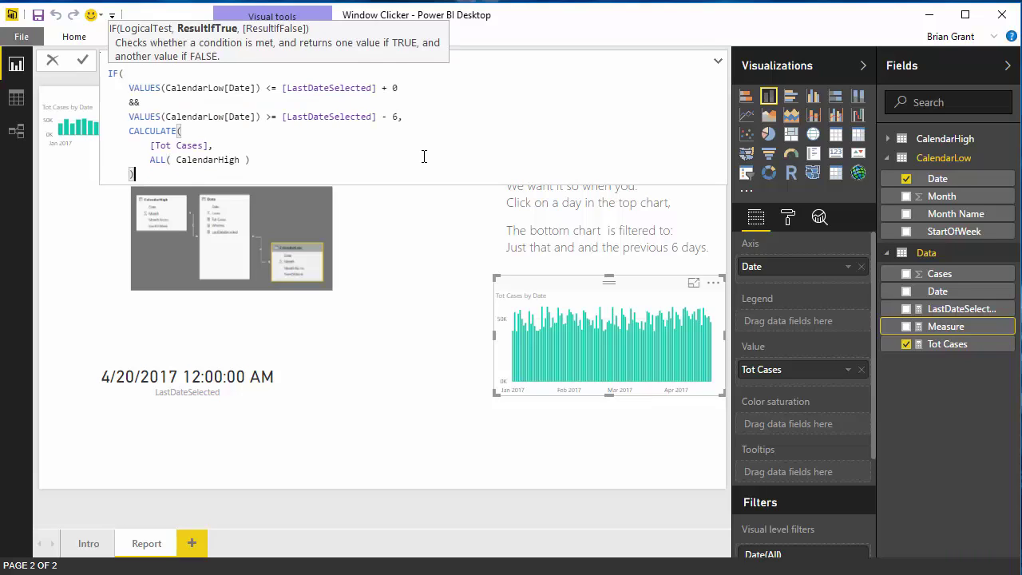
pyautogui.write(',')
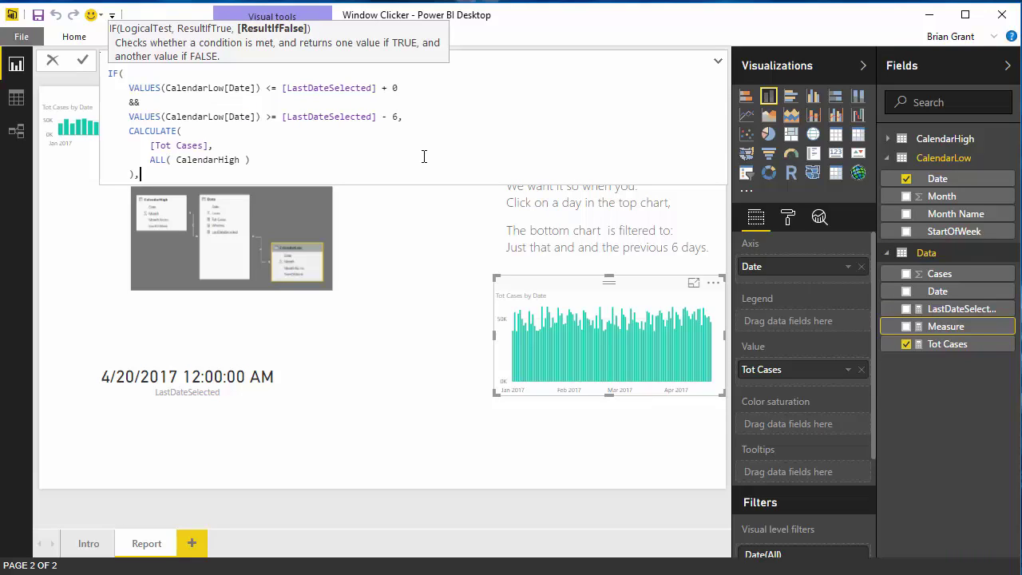
pyautogui.hotkey('shift', 'Return')
pyautogui.write('BLAN')
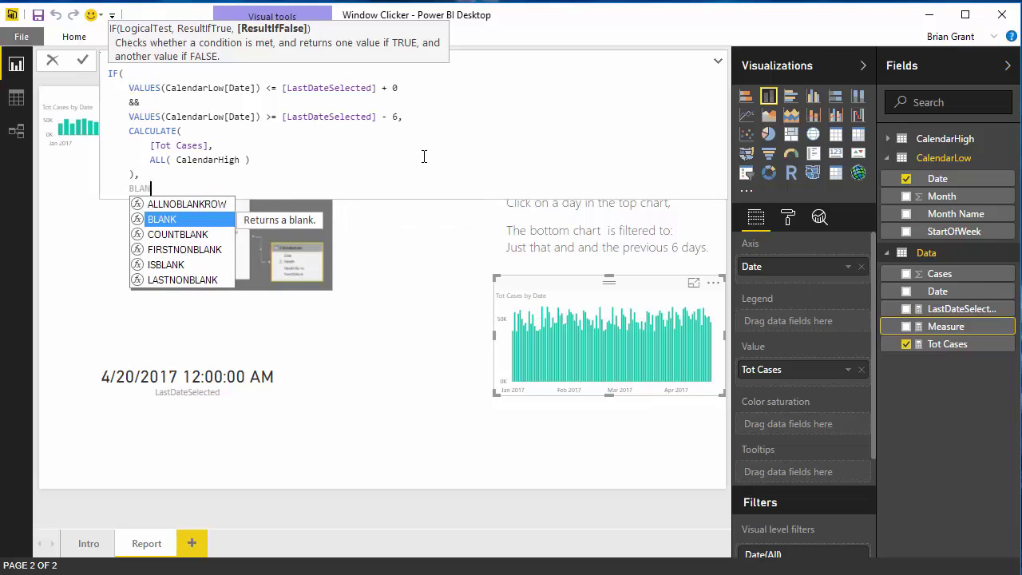
pyautogui.write('K()')
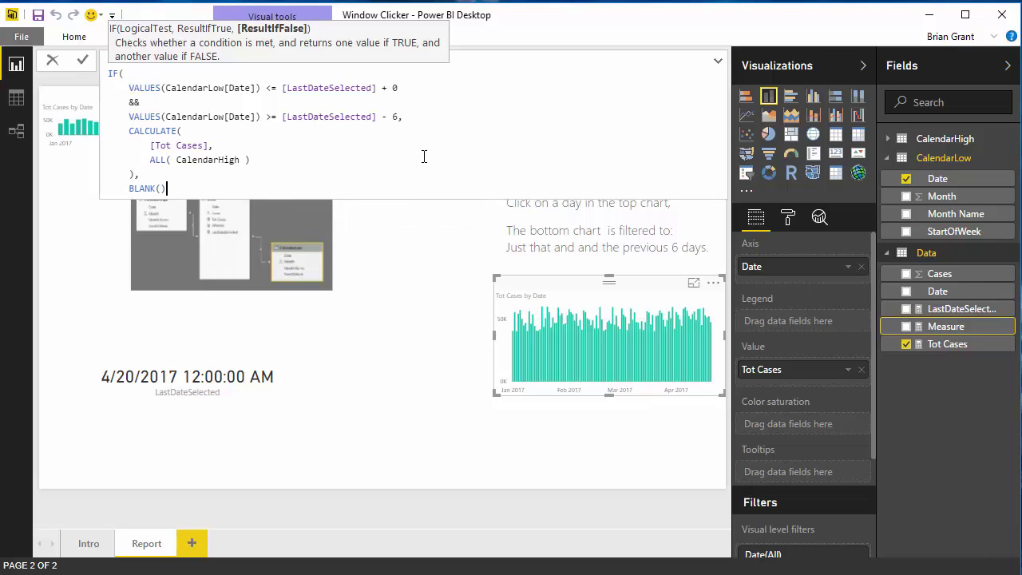
# Close the IF function on a new unindented line, commit the Tot Cases Window measure and collapse the formula editor.
pyautogui.hotkey('shift', 'Return')
pyautogui.press('BackSpace')
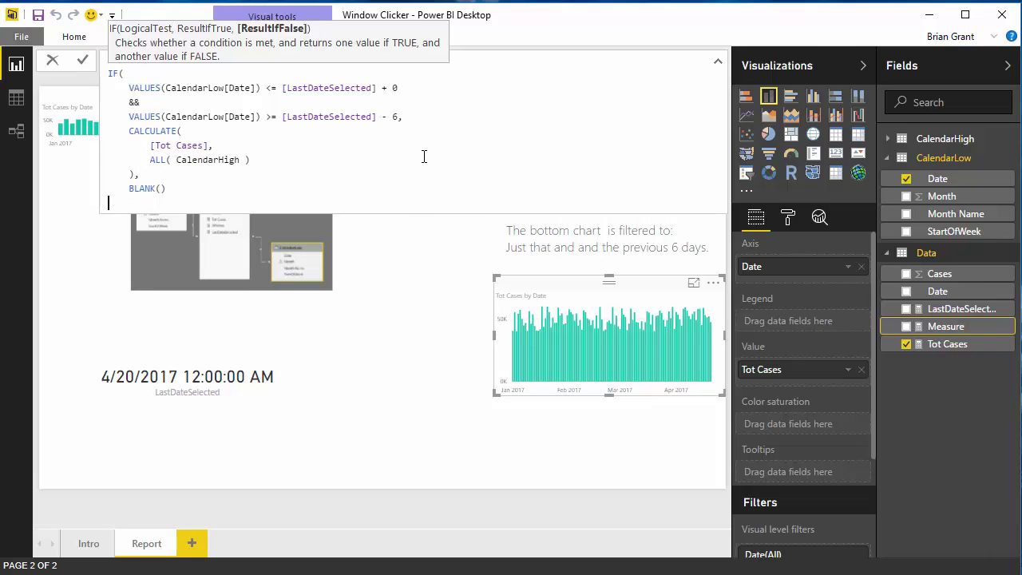
pyautogui.write(')')
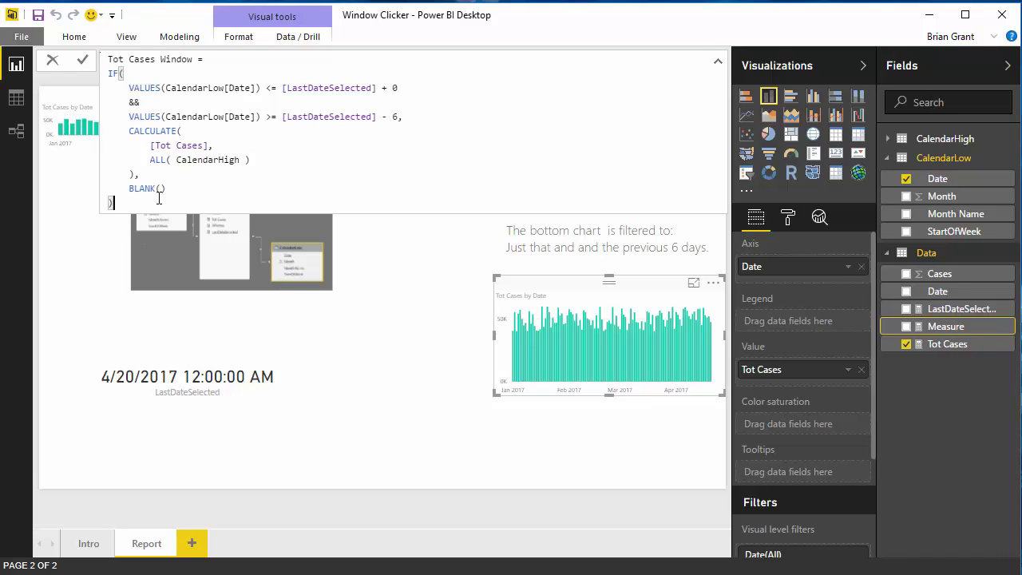
pyautogui.press('Return')
pyautogui.click(718, 61)
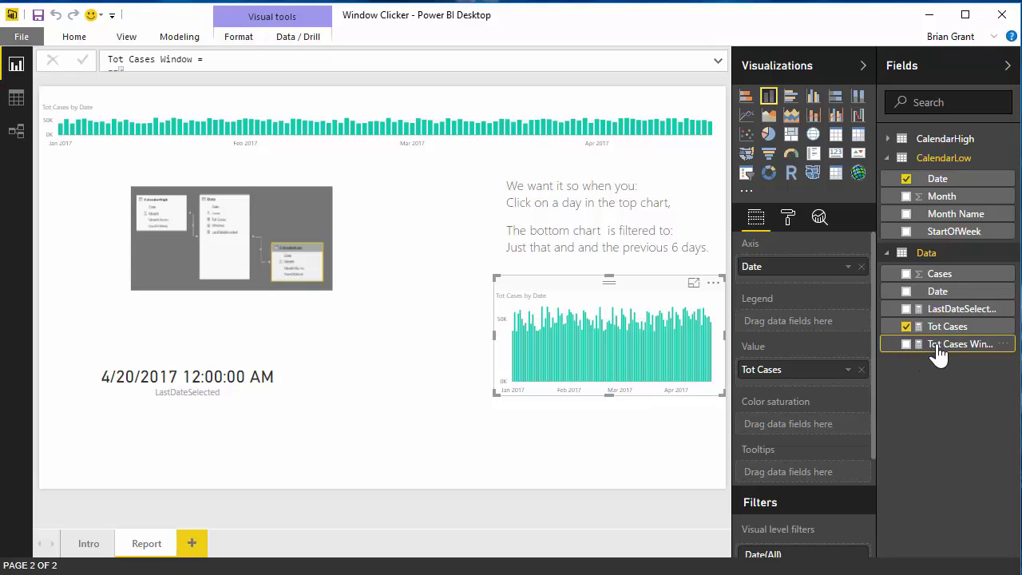
# Replace Tot Cases with Tot Cases Window as the bottom chart's value and select March 16, 2017 in the top chart.
pyautogui.moveTo(929, 342); pyautogui.dragTo(810, 381)
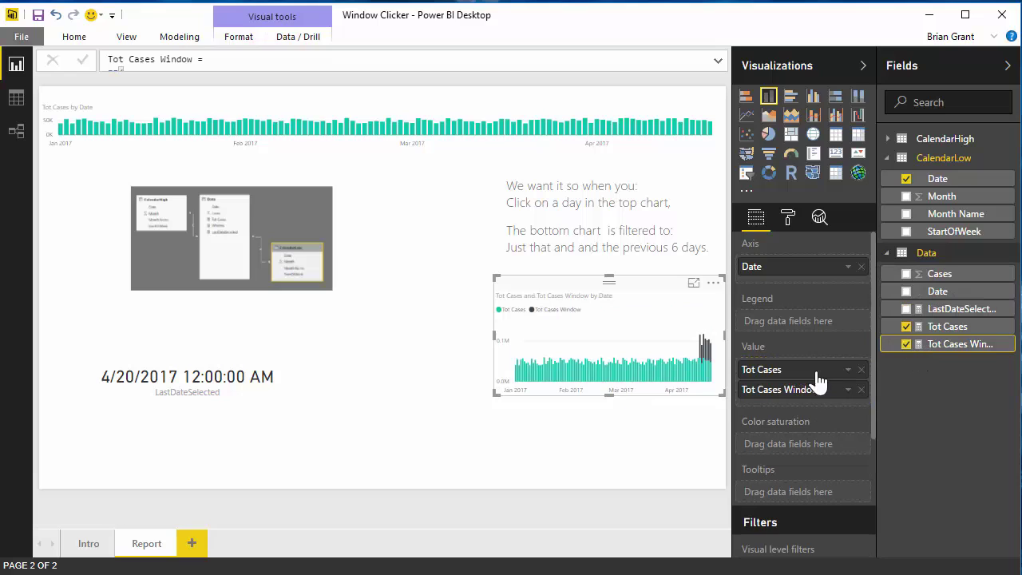
pyautogui.click(861, 369)
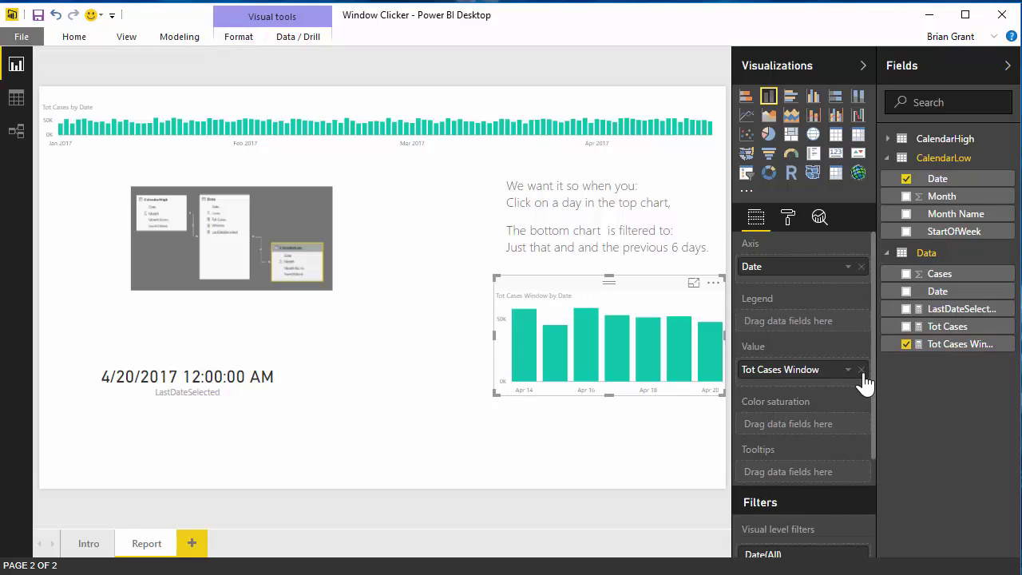
pyautogui.click(571, 131)
pyautogui.click(499, 125)
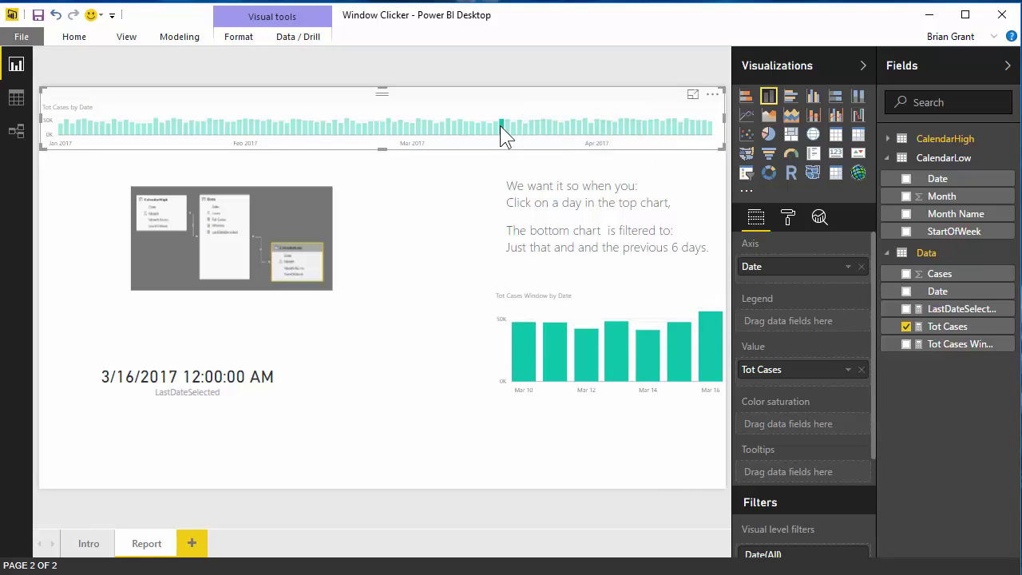
# Enlarge the Tot Cases Window by Date chart by extending its lower-left corner toward the bottom of the page.
pyautogui.click(514, 284)
pyautogui.moveTo(495, 392); pyautogui.dragTo(343, 473)
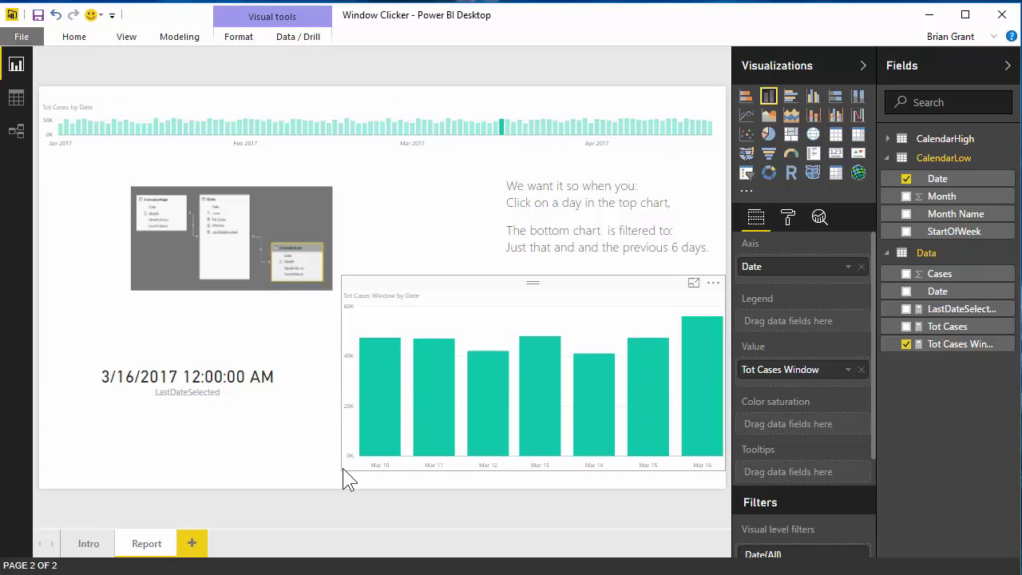
# Test the seven-day window by selecting March 25 and March 6, 2017 in the top chart, and clear the day selection.
pyautogui.click(553, 130)
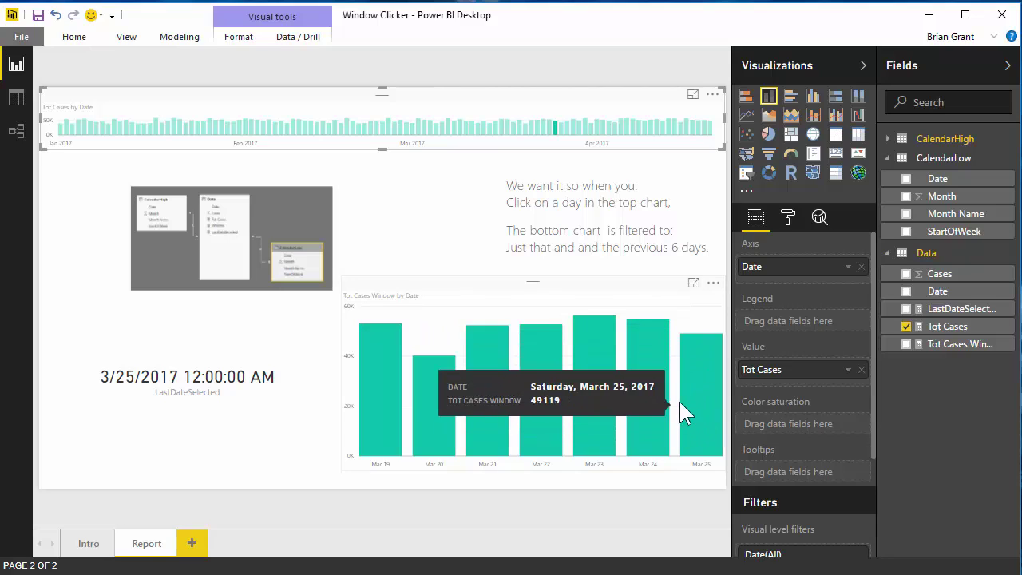
pyautogui.click(441, 129)
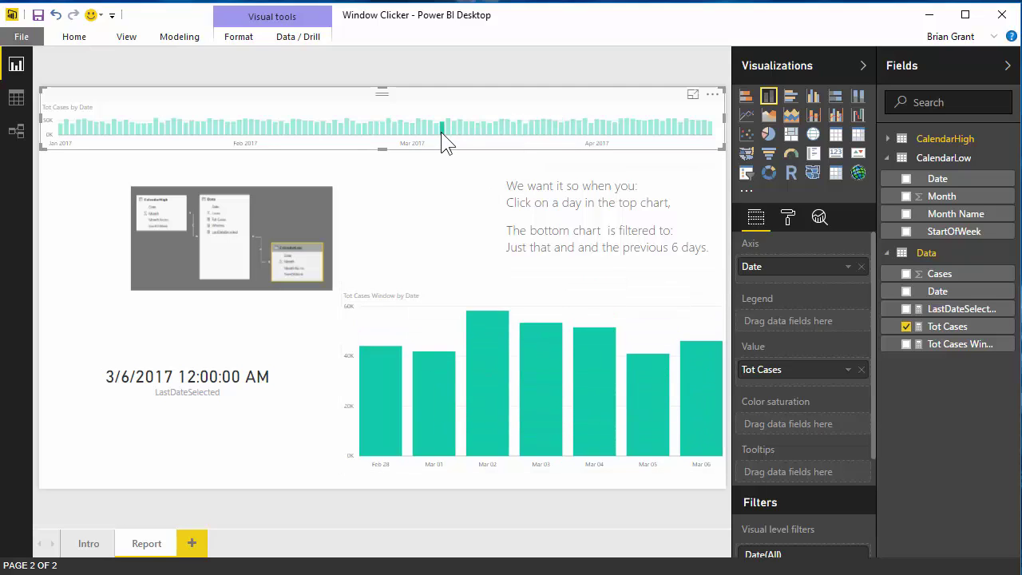
pyautogui.click(362, 127)
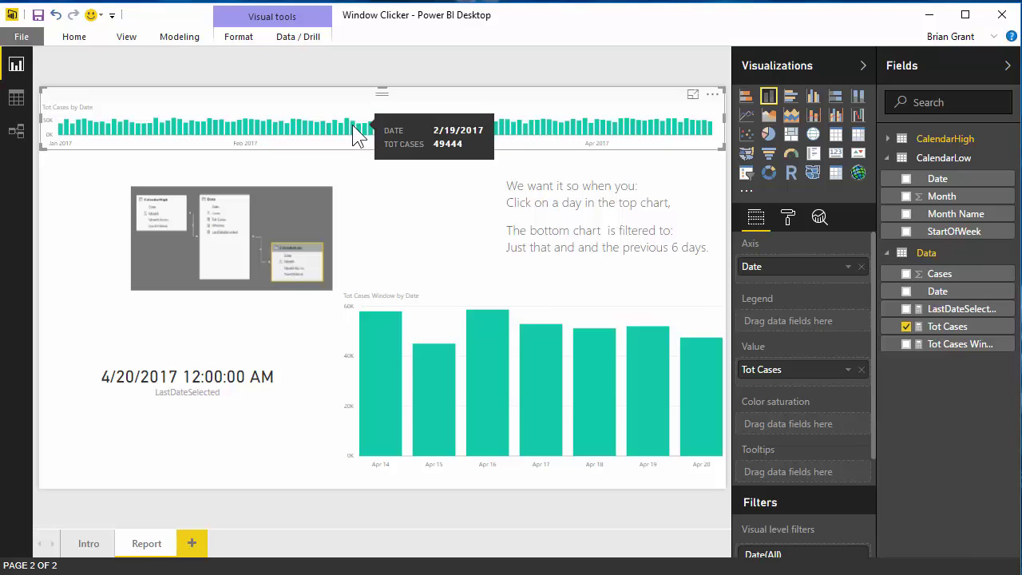
pyautogui.click(352, 124)
pyautogui.click(352, 124)
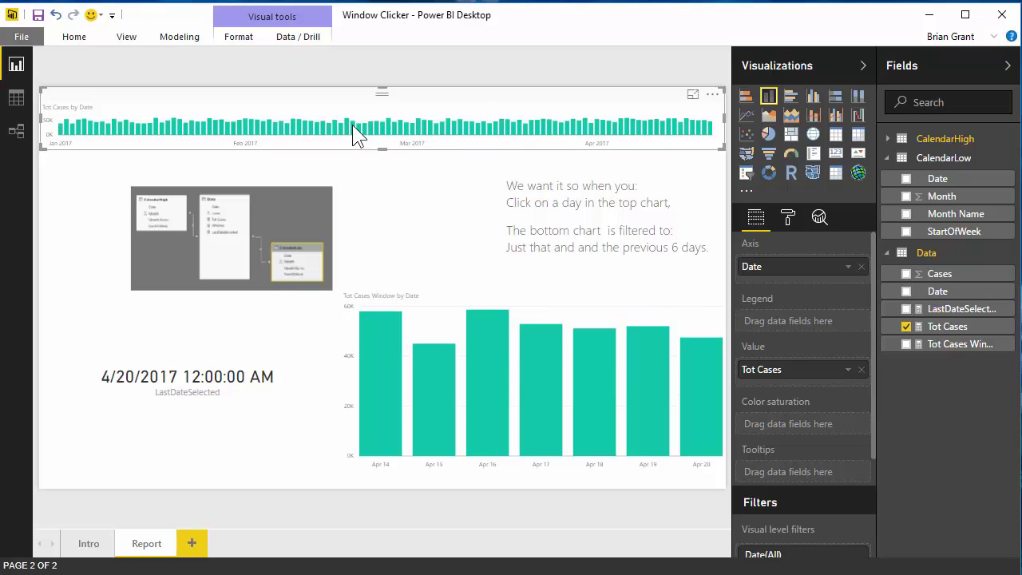